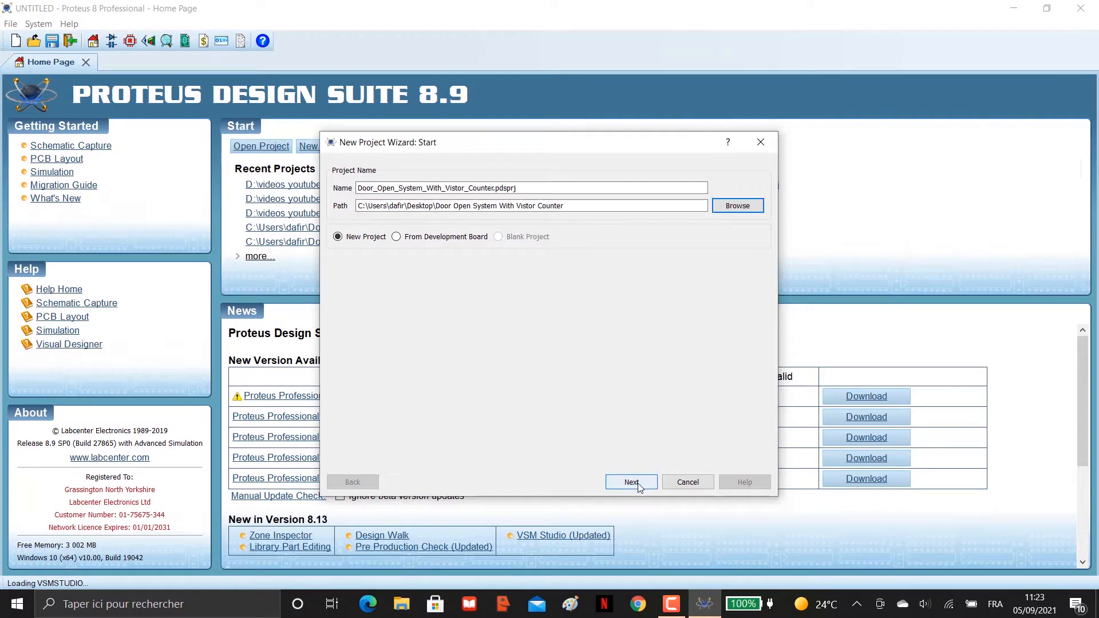
Step: Create the new project from the DEFAULT schematic template, without a PCB layout or firmware project
{"action": "left_click", "coordinate": [638, 486]}
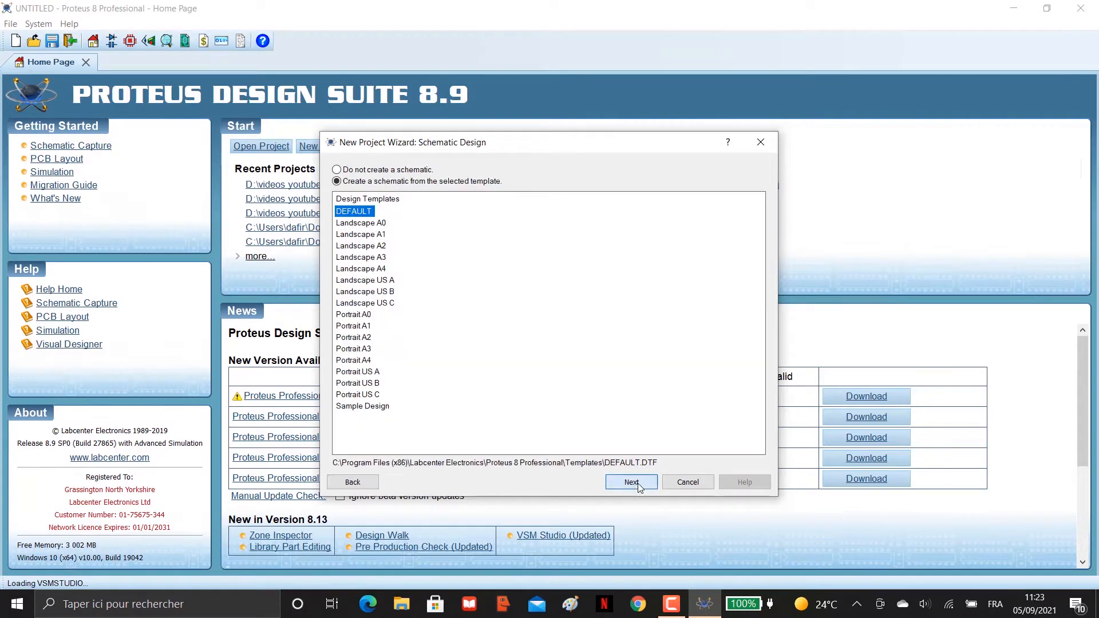
{"action": "left_click", "coordinate": [638, 486]}
{"action": "left_click", "coordinate": [638, 485]}
{"action": "left_click", "coordinate": [639, 485]}
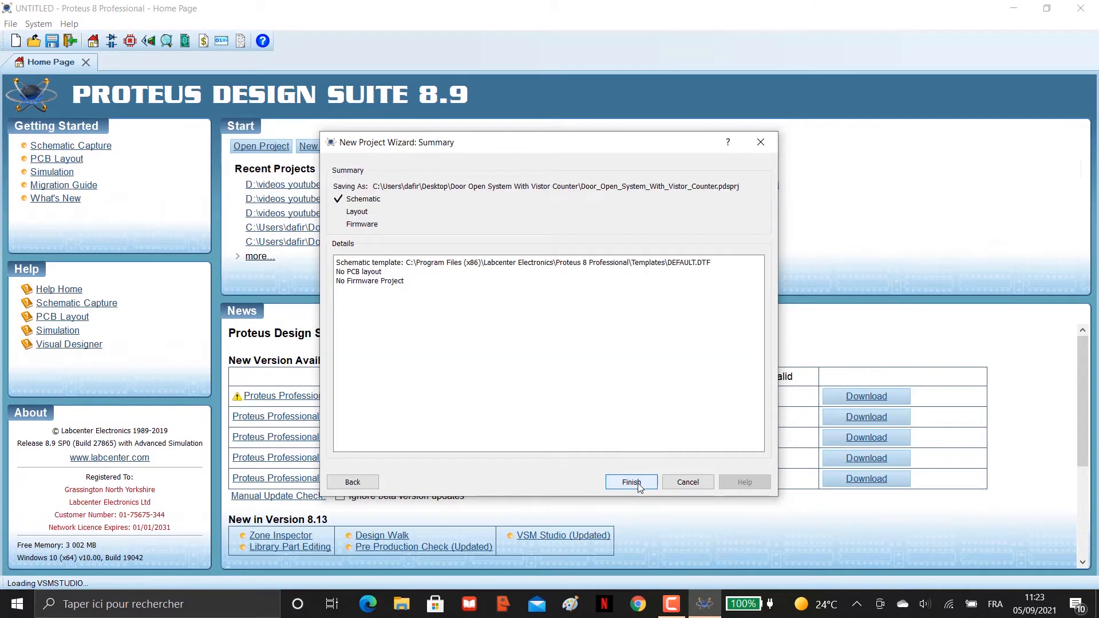
{"action": "left_click", "coordinate": [632, 482]}
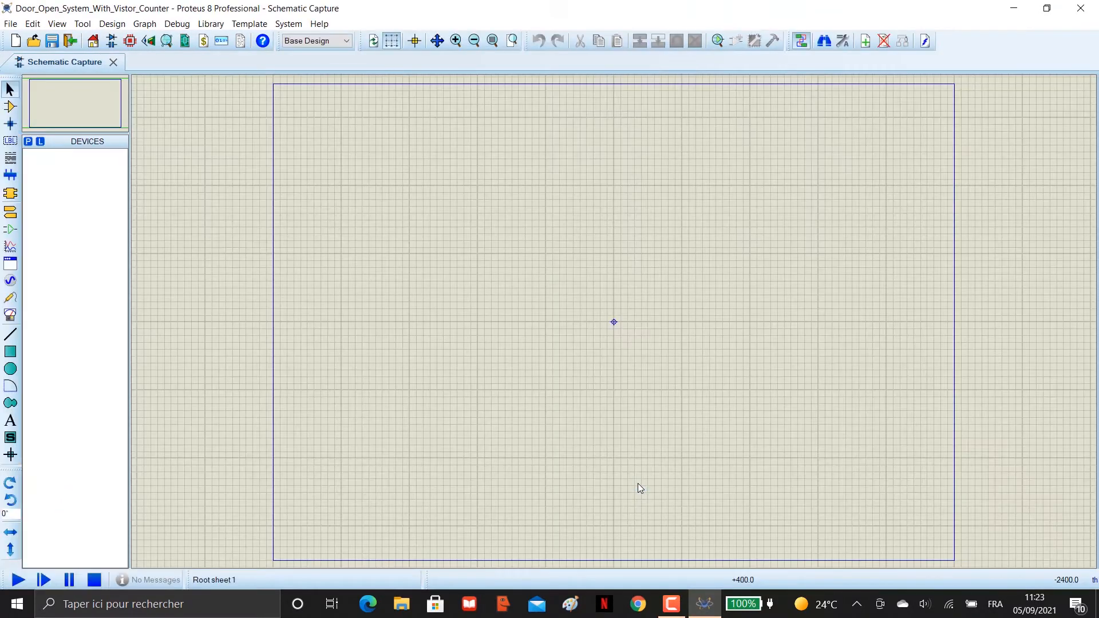
Step: Search the device library for "arduino" and add SIMULINO UNO to the project's device list
{"action": "left_click", "coordinate": [719, 42]}
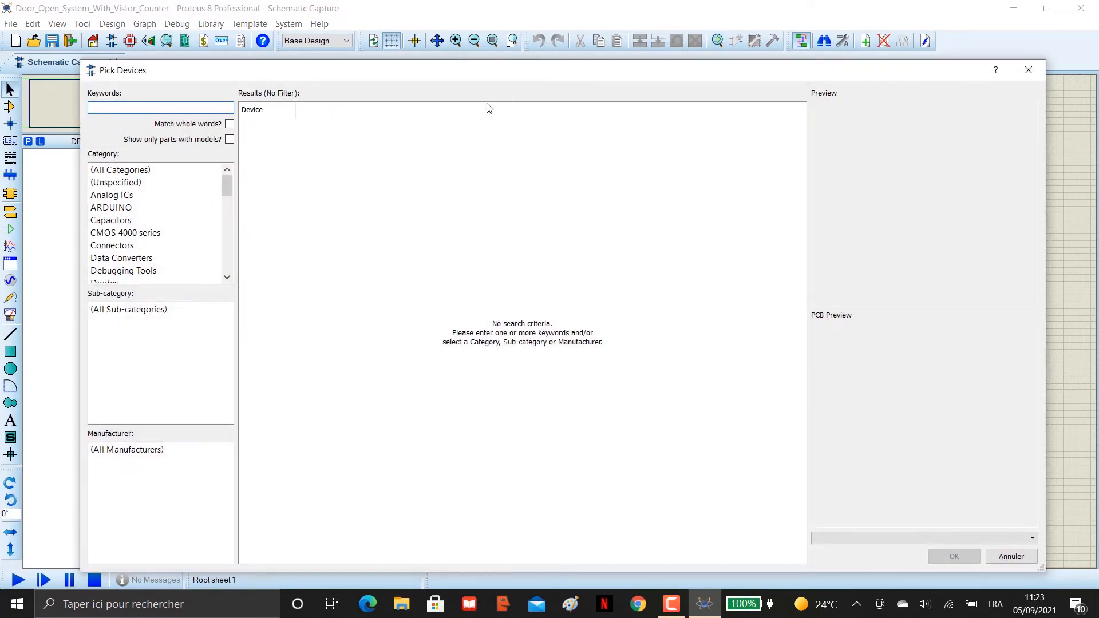
{"action": "type", "text": "arduino"}
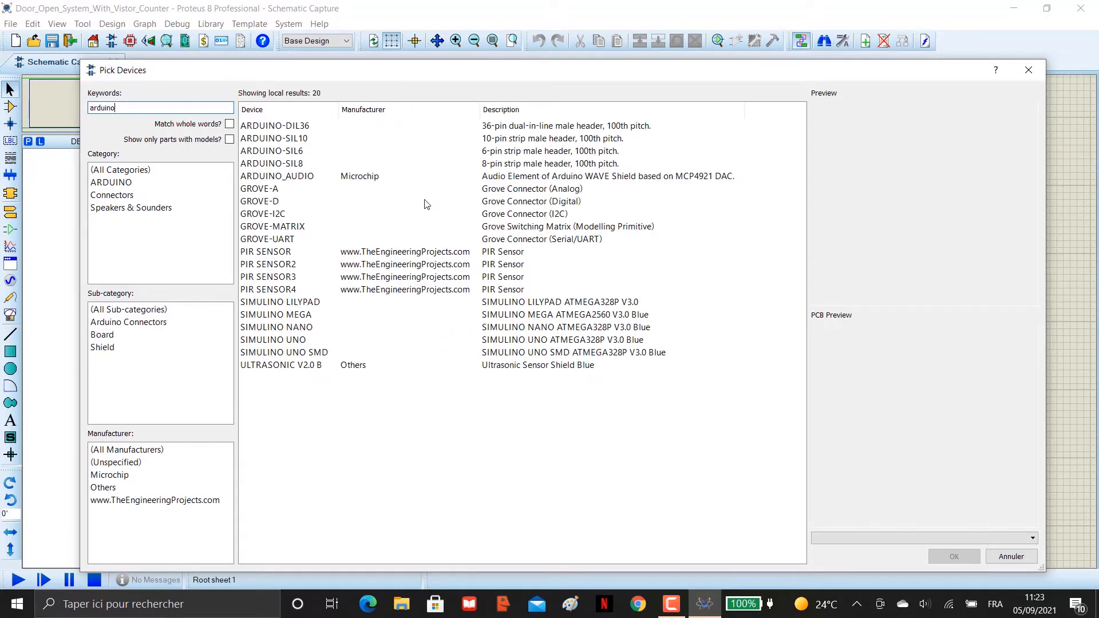
{"action": "left_click", "coordinate": [334, 342]}
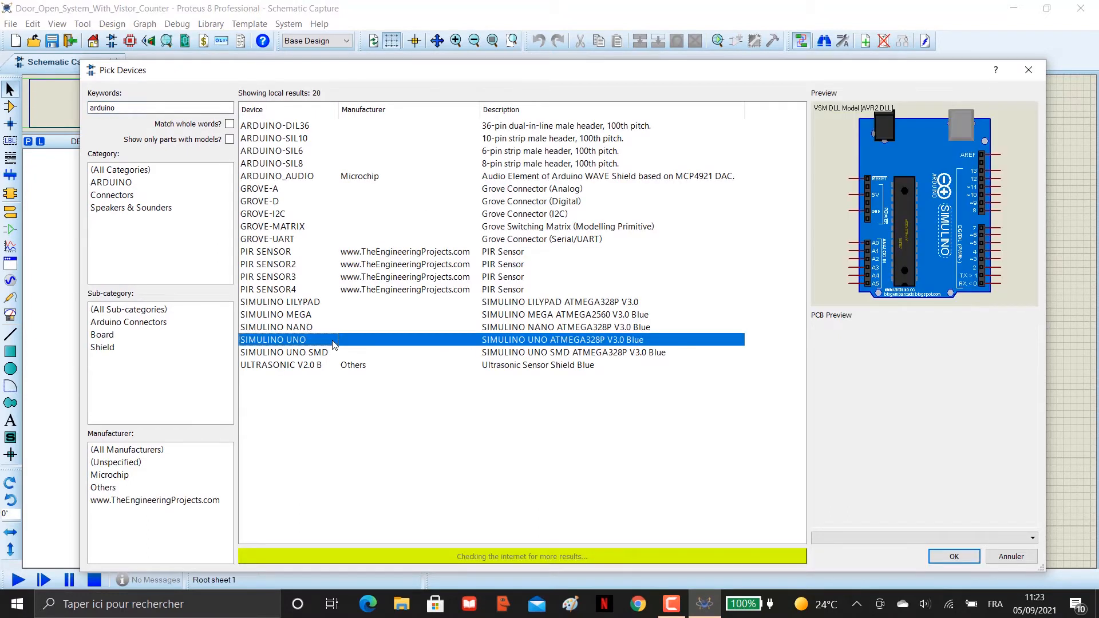
{"action": "double_click", "coordinate": [333, 343]}
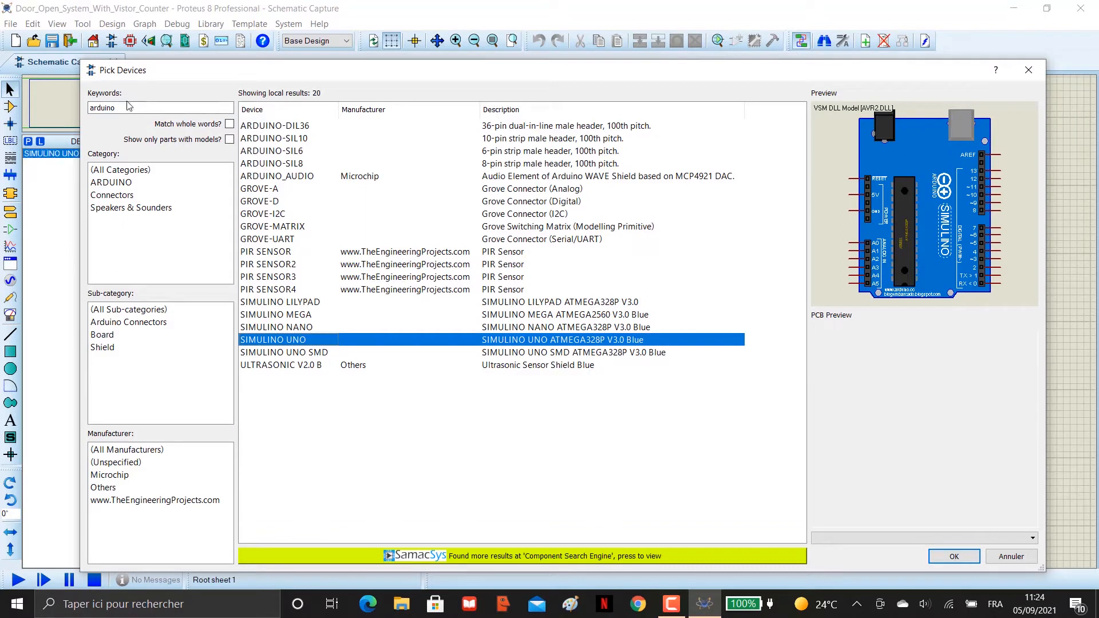
Step: Search the device library for "pir" and add PIR SENSOR4 to the device list
{"action": "left_click_drag", "start_coordinate": [126, 106], "coordinate": [76, 106]}
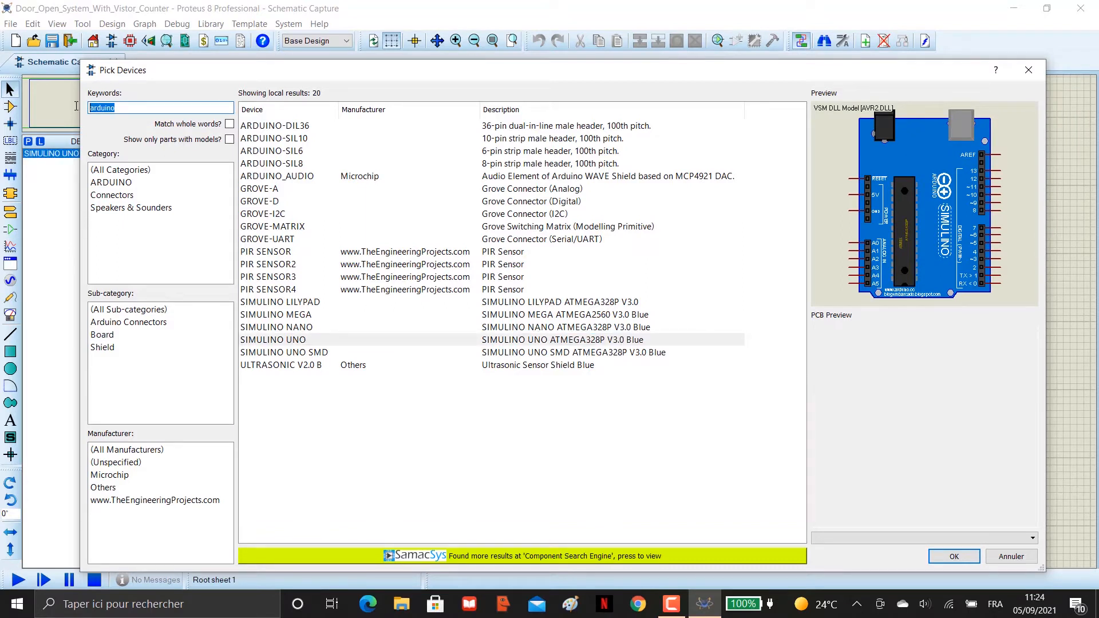
{"action": "type", "text": "pir"}
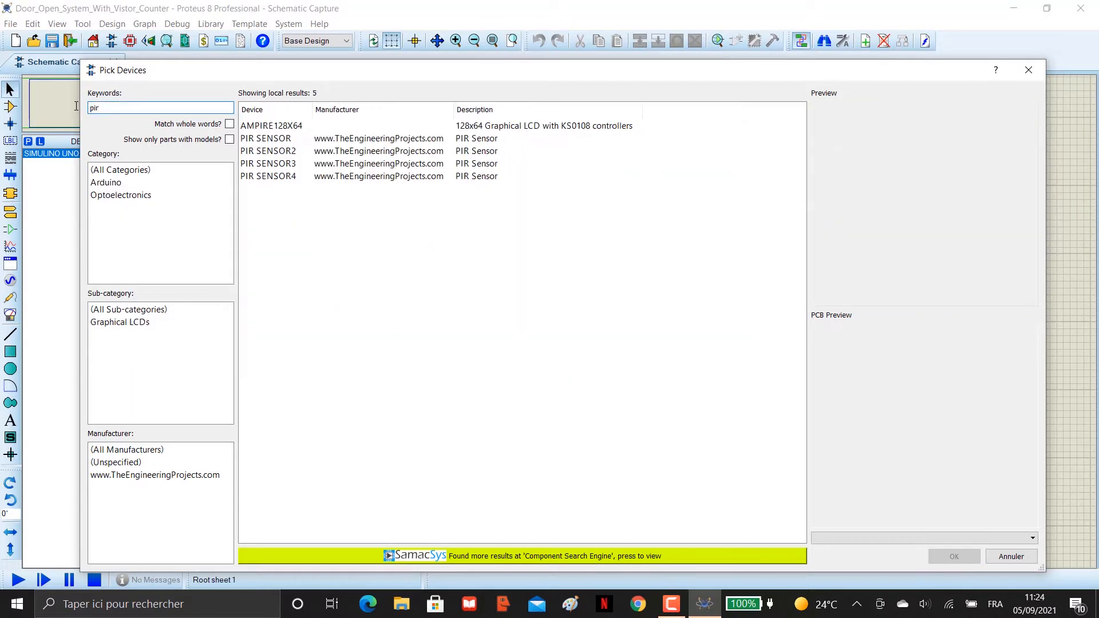
{"action": "left_click", "coordinate": [336, 166]}
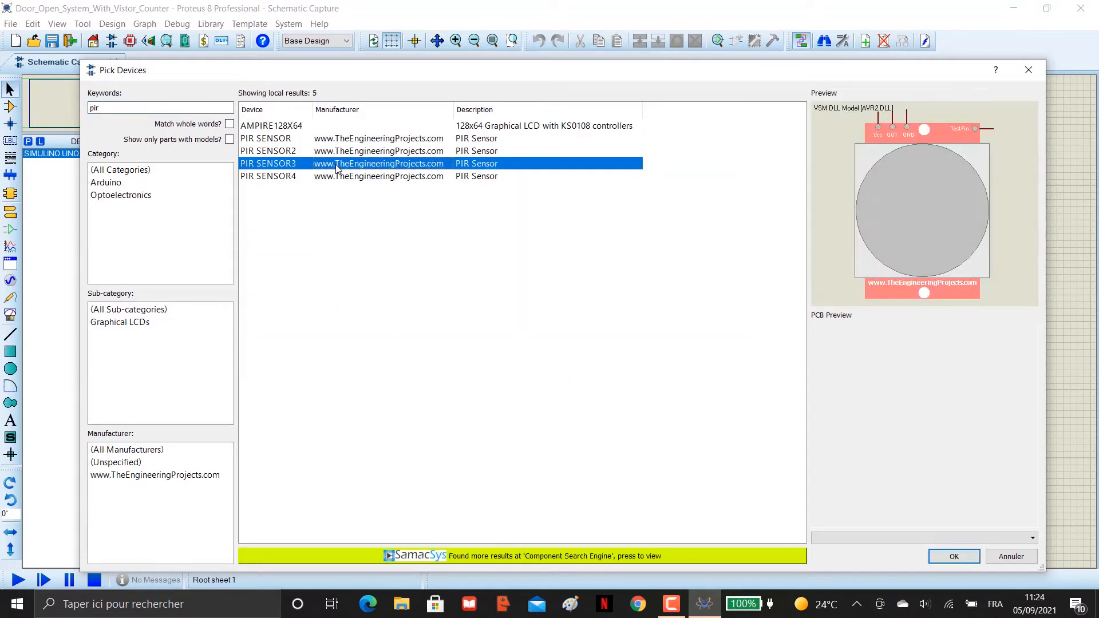
{"action": "key", "text": "Down"}
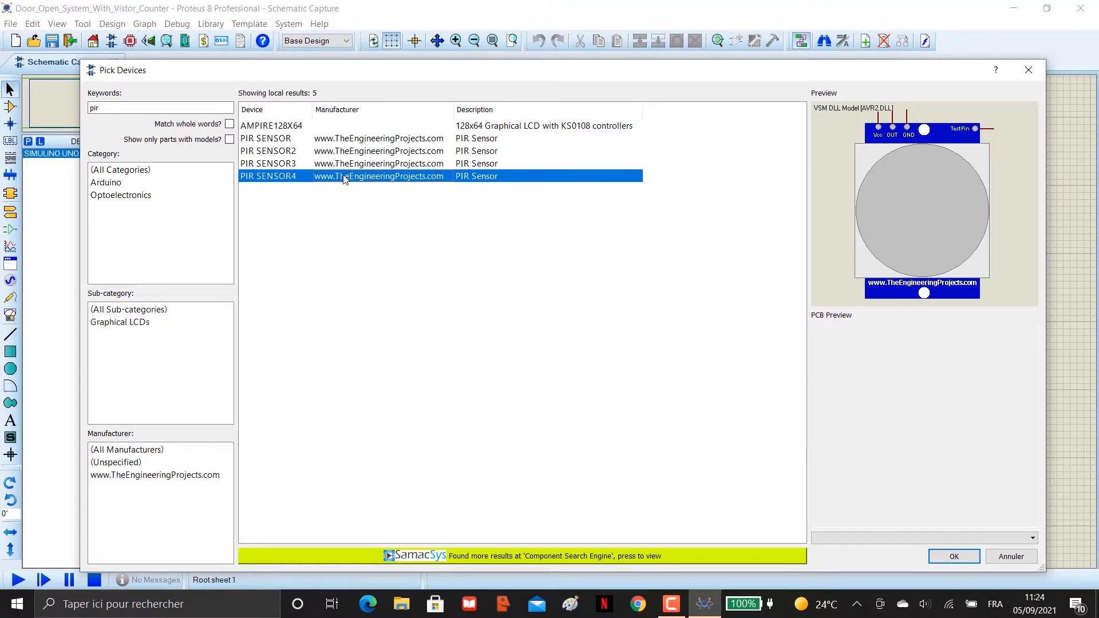
{"action": "double_click", "coordinate": [344, 179]}
Step: Search the device library for "state logic" and add LOGICTOGGLE to the device list
{"action": "left_click_drag", "start_coordinate": [113, 107], "coordinate": [68, 106]}
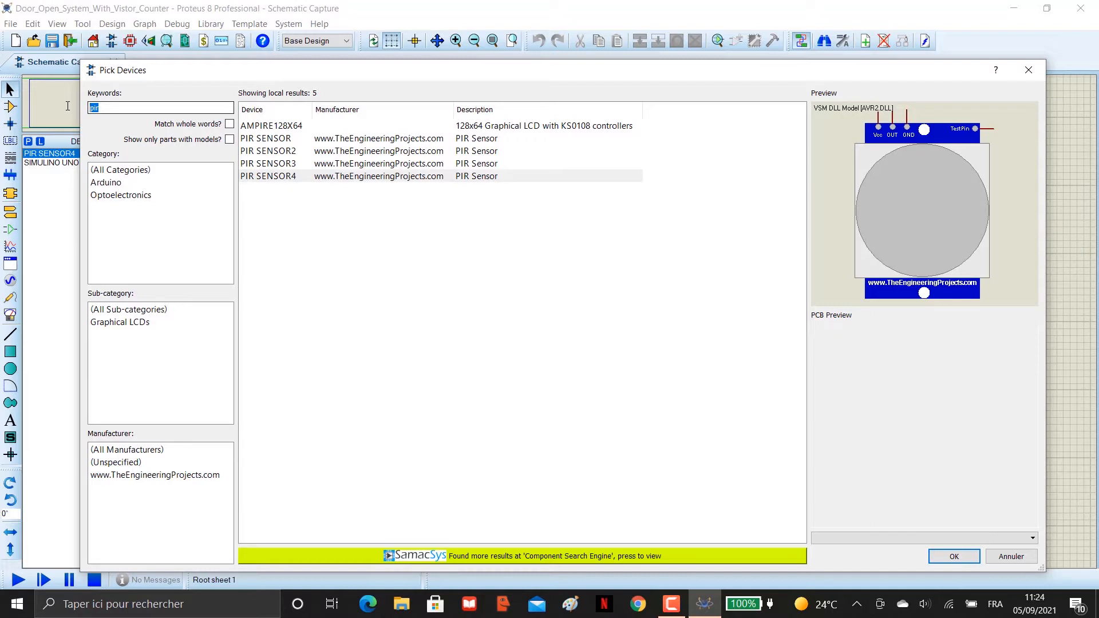
{"action": "type", "text": "state"}
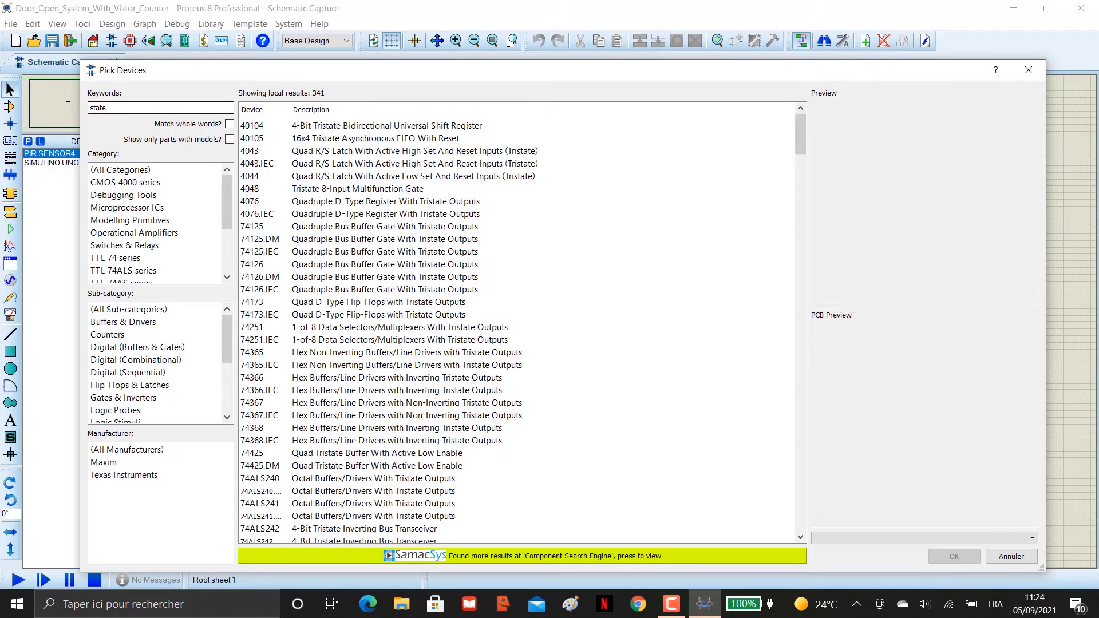
{"action": "type", "text": " logic"}
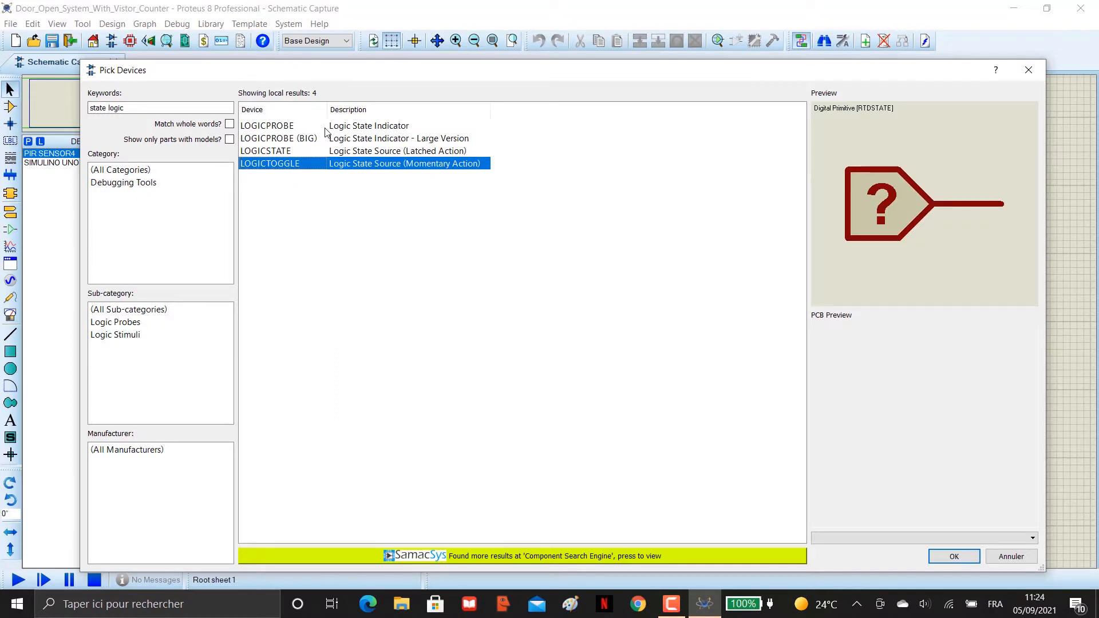
{"action": "double_click", "coordinate": [336, 166]}
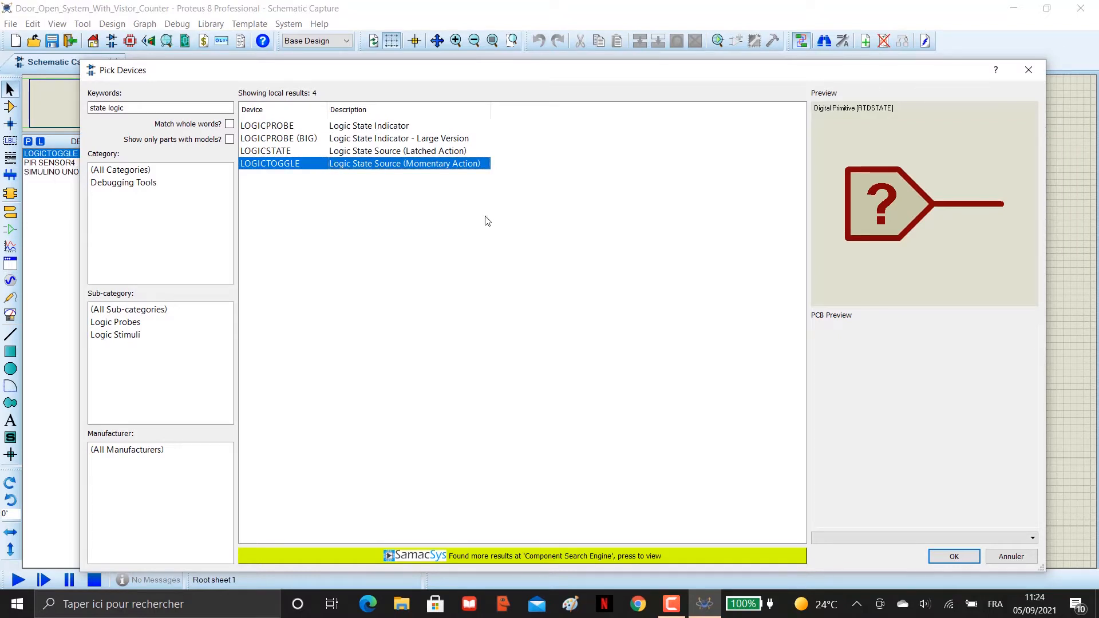
Step: Search the device library for "l293d" and add the L293D driver to the device list
{"action": "left_click_drag", "start_coordinate": [161, 107], "coordinate": [43, 112]}
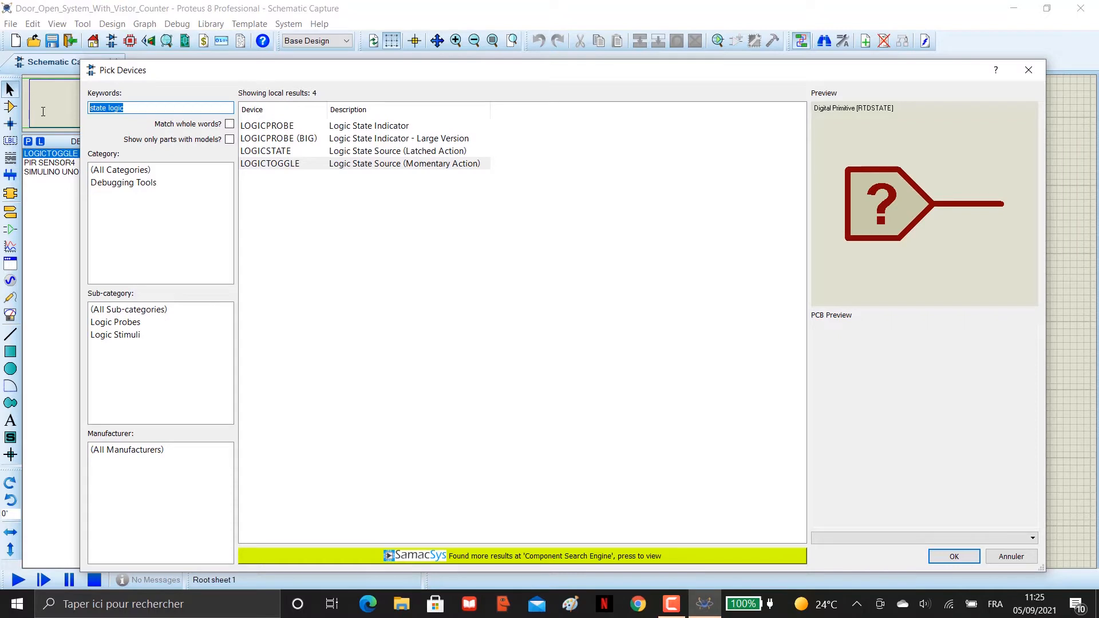
{"action": "type", "text": "l2"}
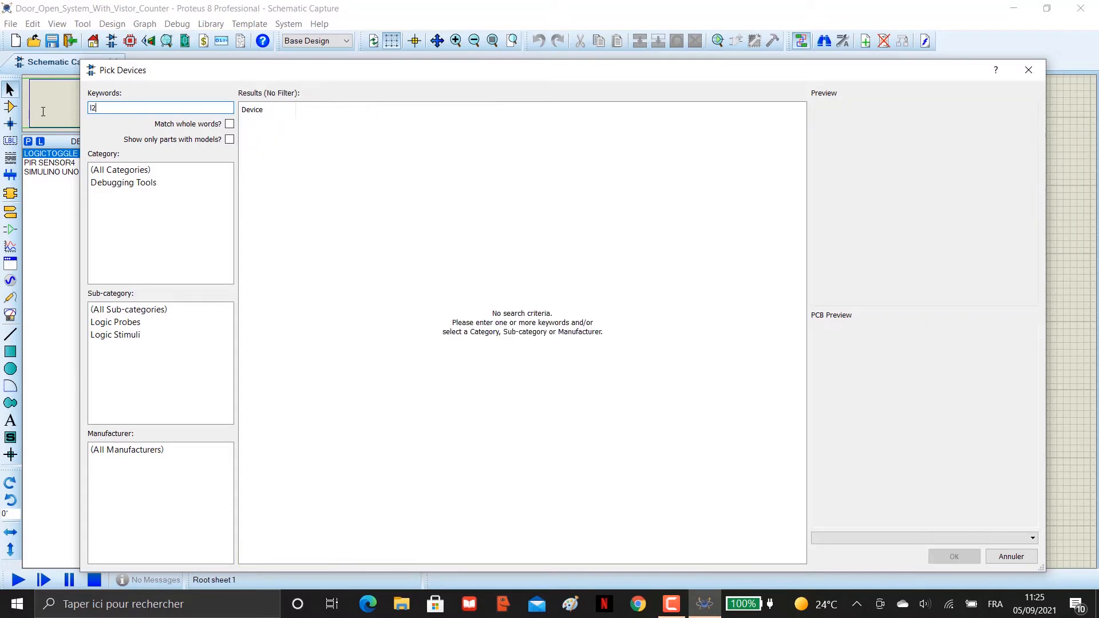
{"action": "type", "text": "93d"}
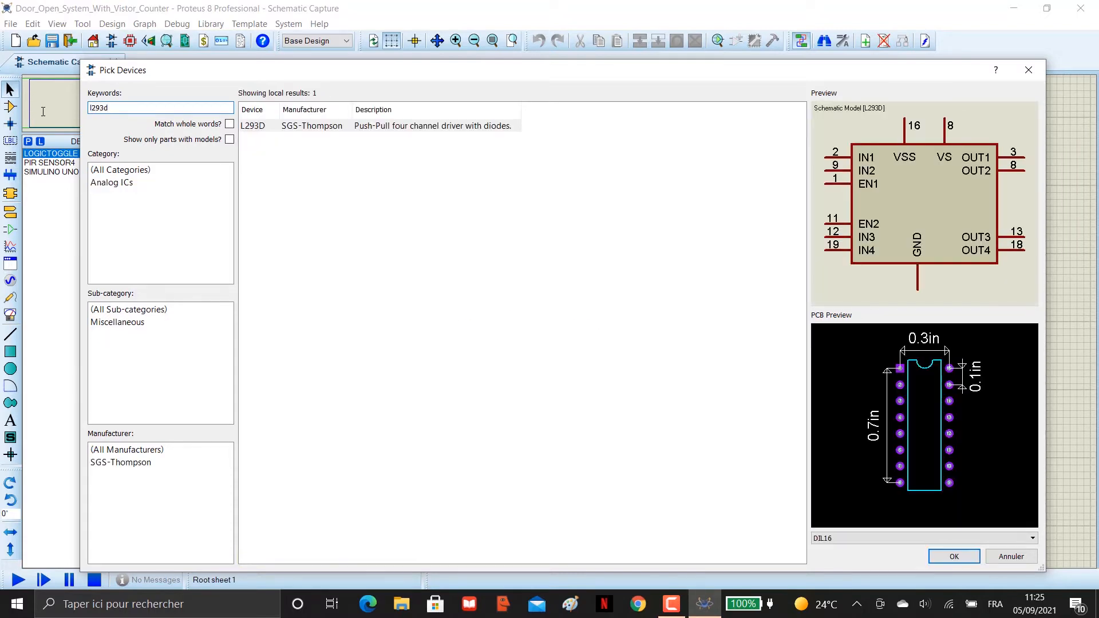
{"action": "double_click", "coordinate": [324, 127]}
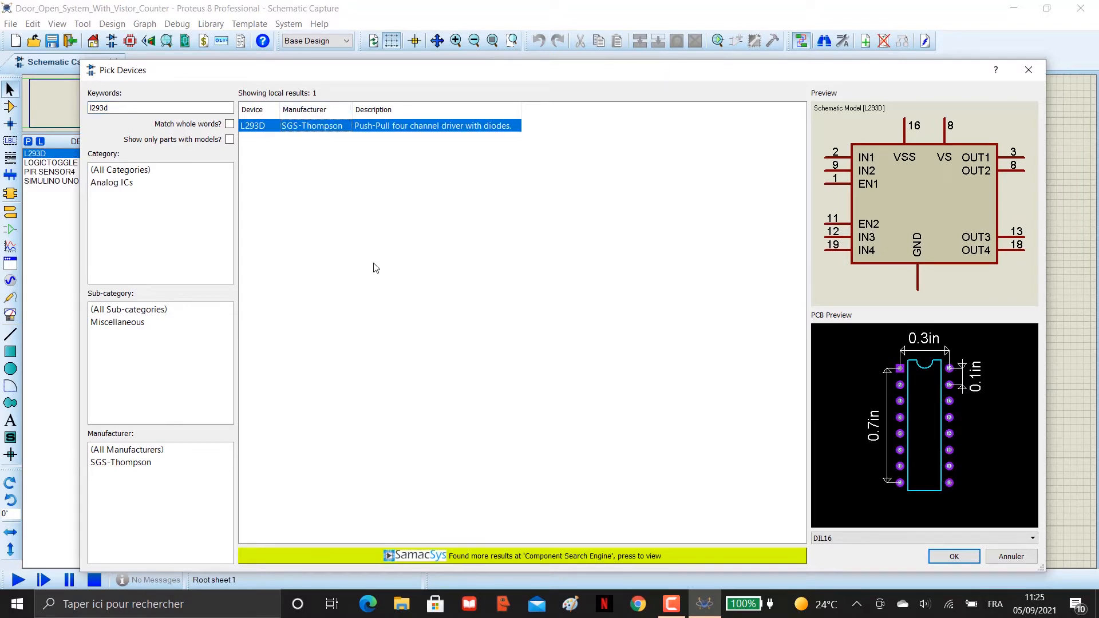
Step: Search the device library for "dc motor" and add the simple DC model MOTOR to the device list
{"action": "left_click_drag", "start_coordinate": [115, 108], "coordinate": [47, 108]}
{"action": "type", "text": "dc "}
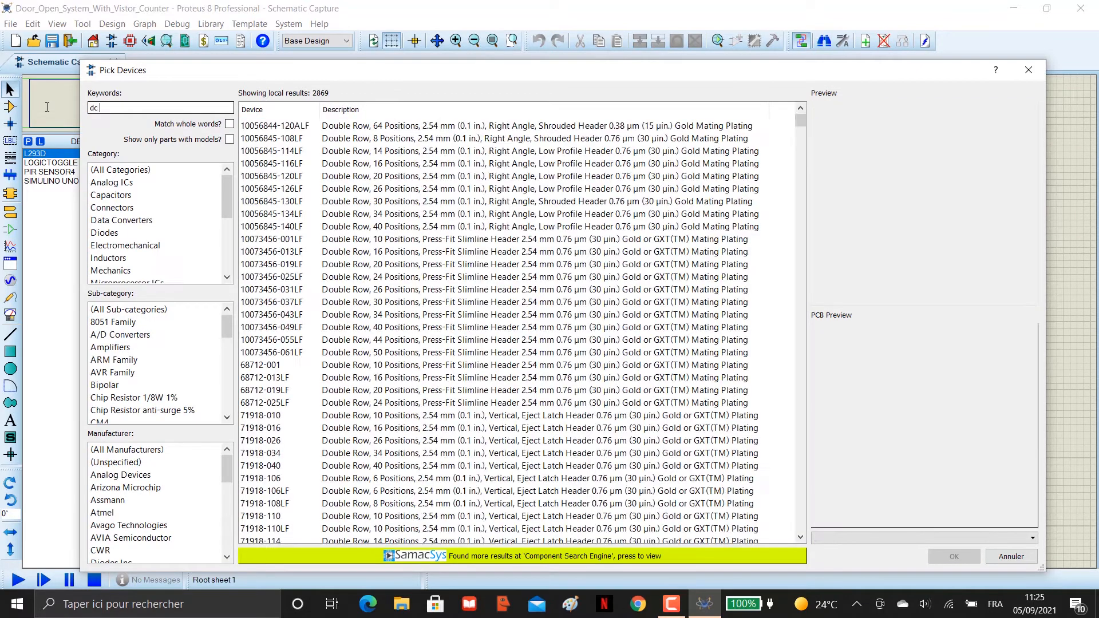
{"action": "type", "text": "motor"}
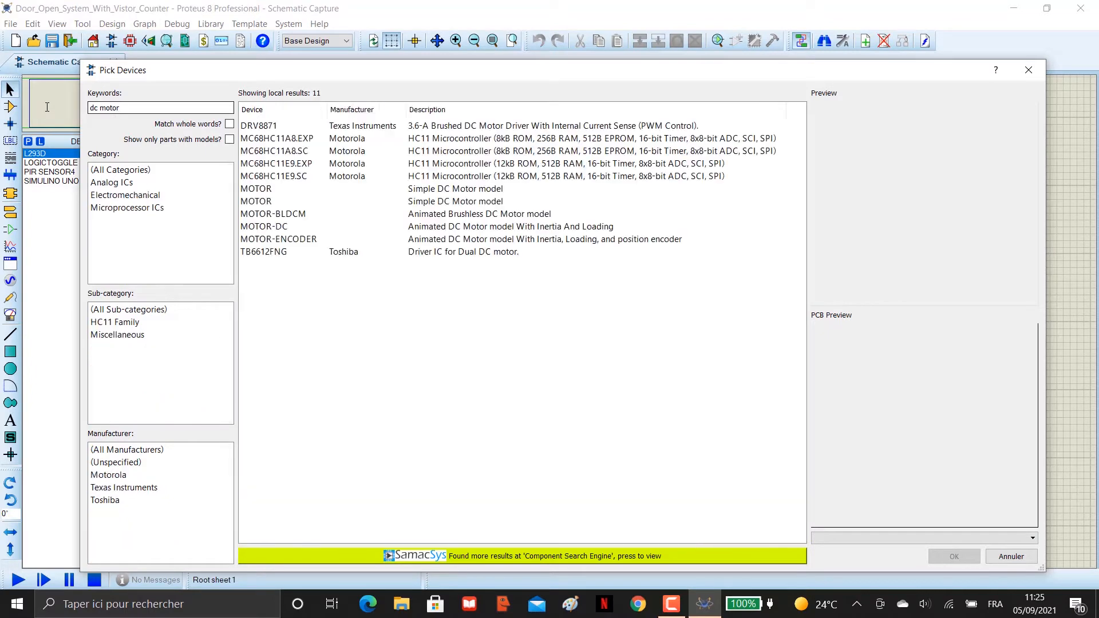
{"action": "left_click", "coordinate": [305, 191]}
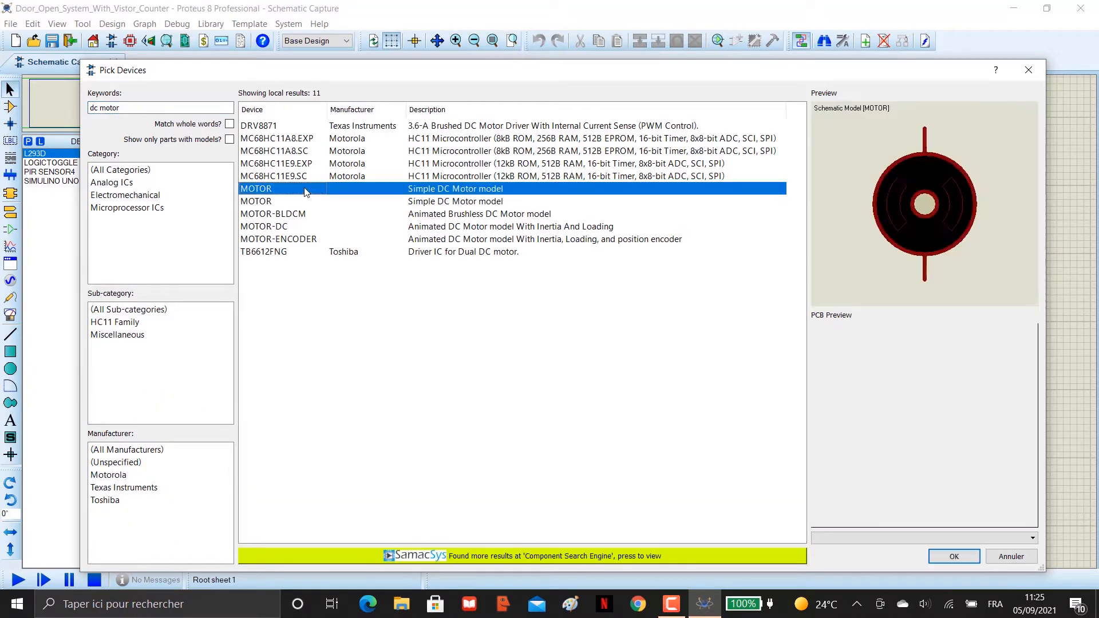
{"action": "double_click", "coordinate": [306, 192]}
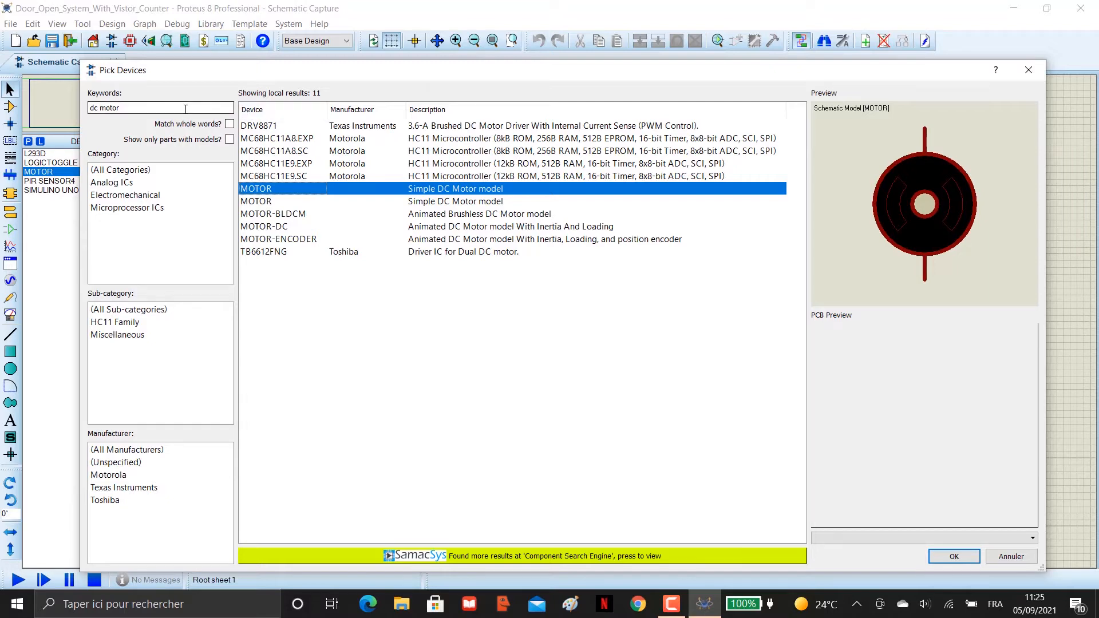
Step: Search for "lm044l", add the LM044L 20x4 alphanumeric LCD to the device list, and close the device picker
{"action": "left_click_drag", "start_coordinate": [136, 108], "coordinate": [89, 108]}
{"action": "type", "text": "lm044l"}
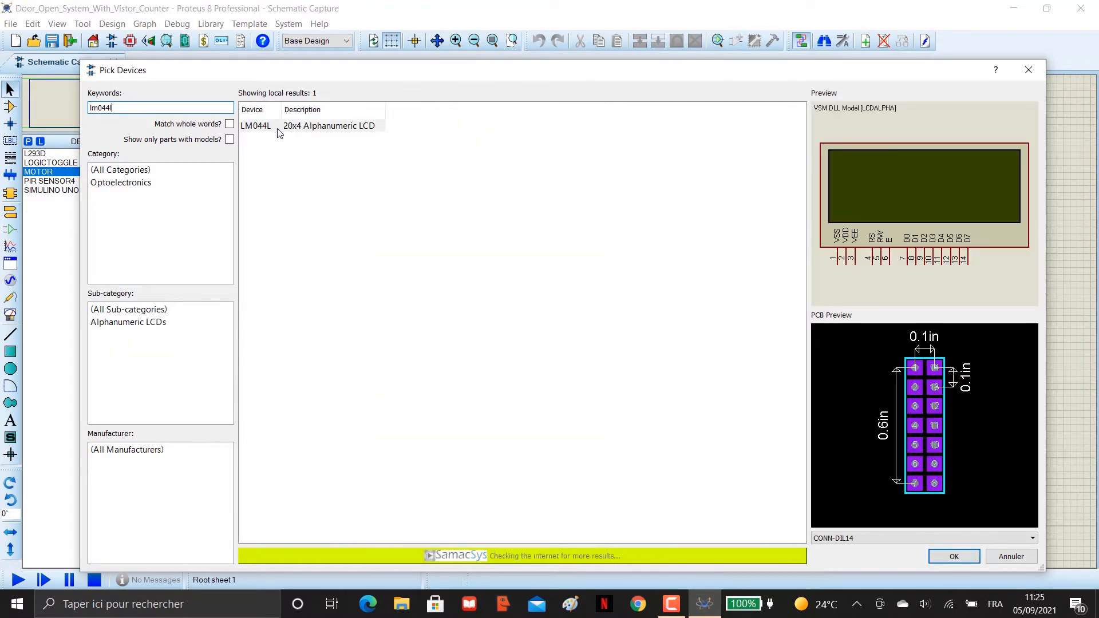
{"action": "double_click", "coordinate": [278, 128]}
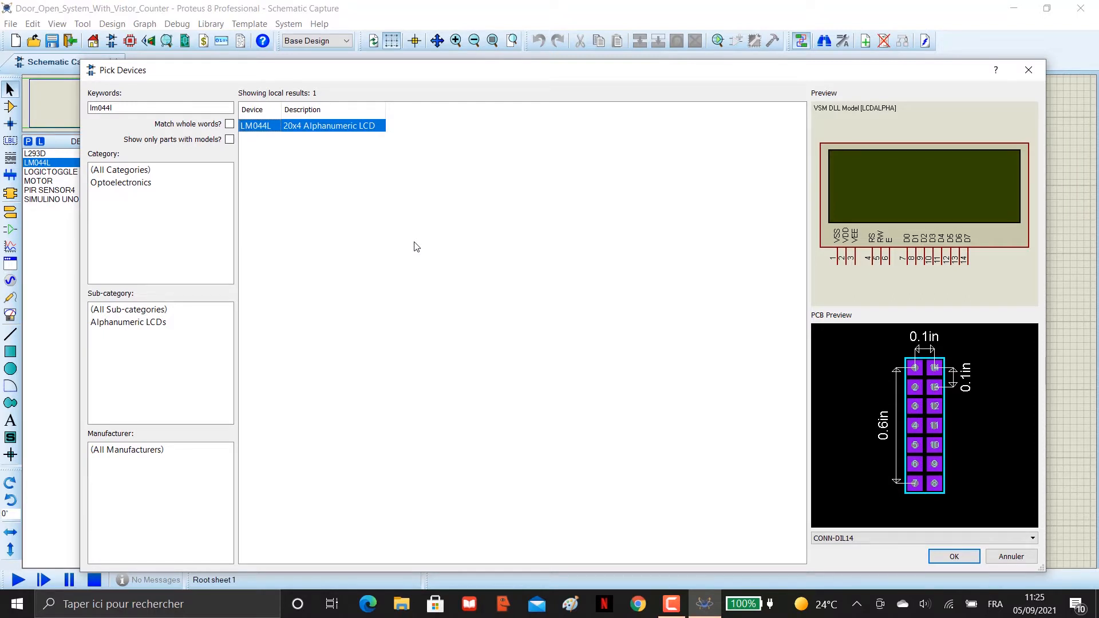
{"action": "left_click", "coordinate": [1039, 70]}
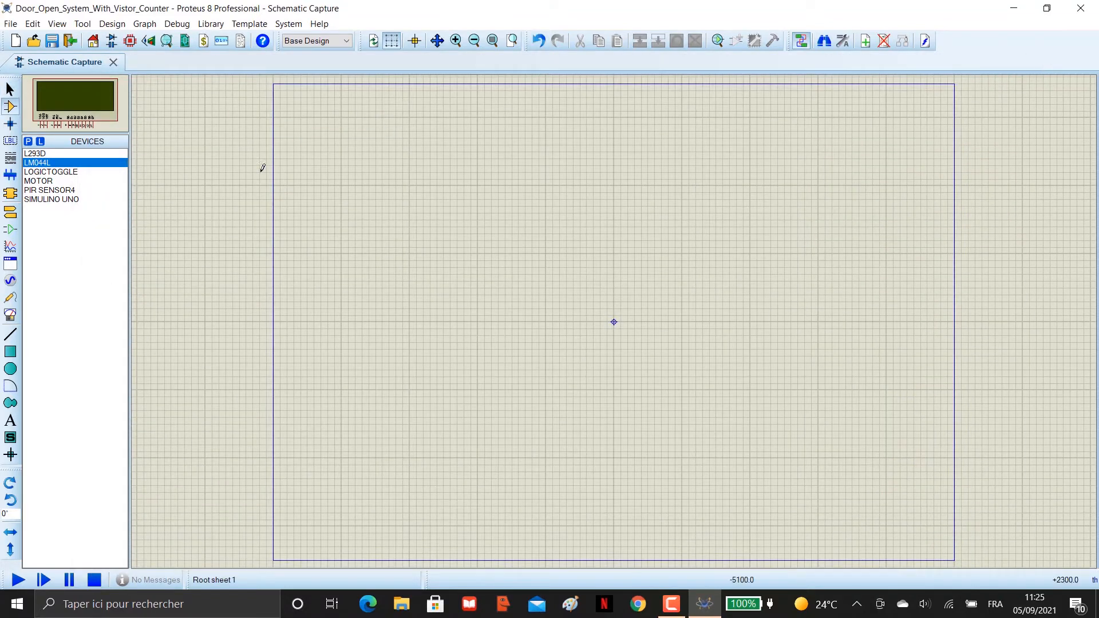
Step: Place a LOGICTOGGLE on the schematic, left of the sheet's centre
{"action": "left_click", "coordinate": [59, 172]}
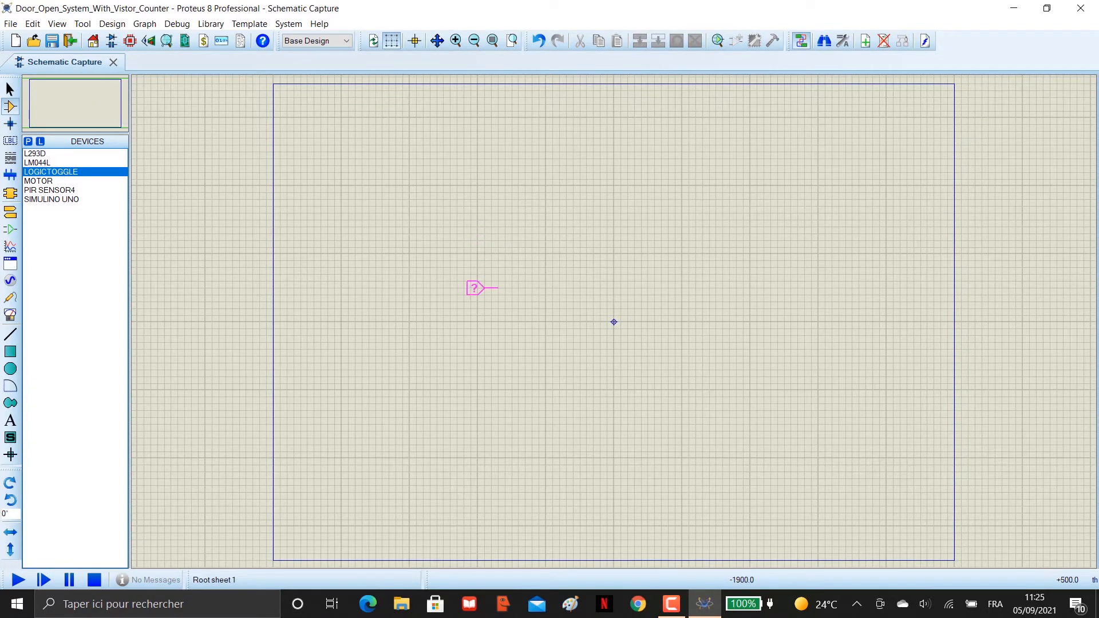
{"action": "left_click", "coordinate": [481, 288]}
Step: Search the device library for "logic", add LOGICSTATE to the device list, and place one directly below the LOGICTOGGLE
{"action": "left_click", "coordinate": [715, 44]}
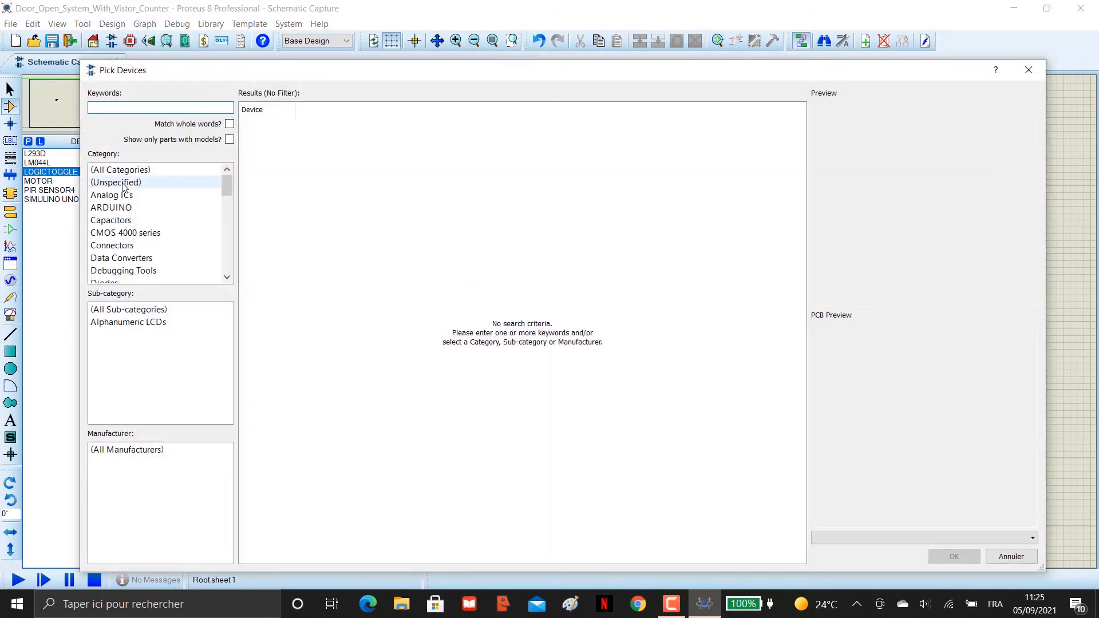
{"action": "type", "text": "logic"}
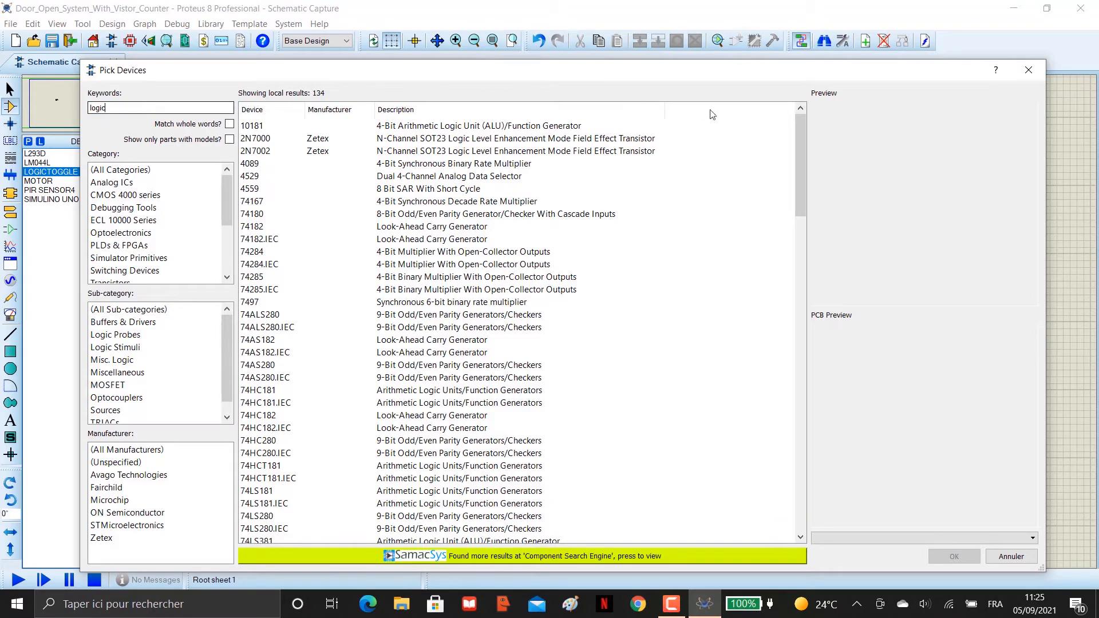
{"action": "left_click_drag", "start_coordinate": [798, 160], "coordinate": [803, 368]}
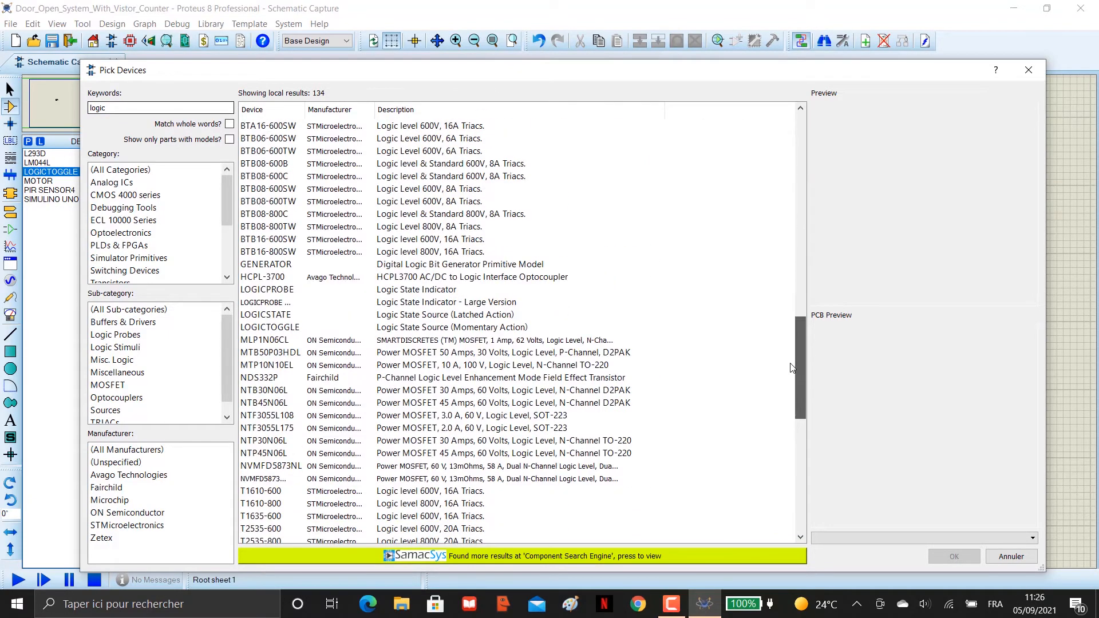
{"action": "left_click", "coordinate": [292, 318]}
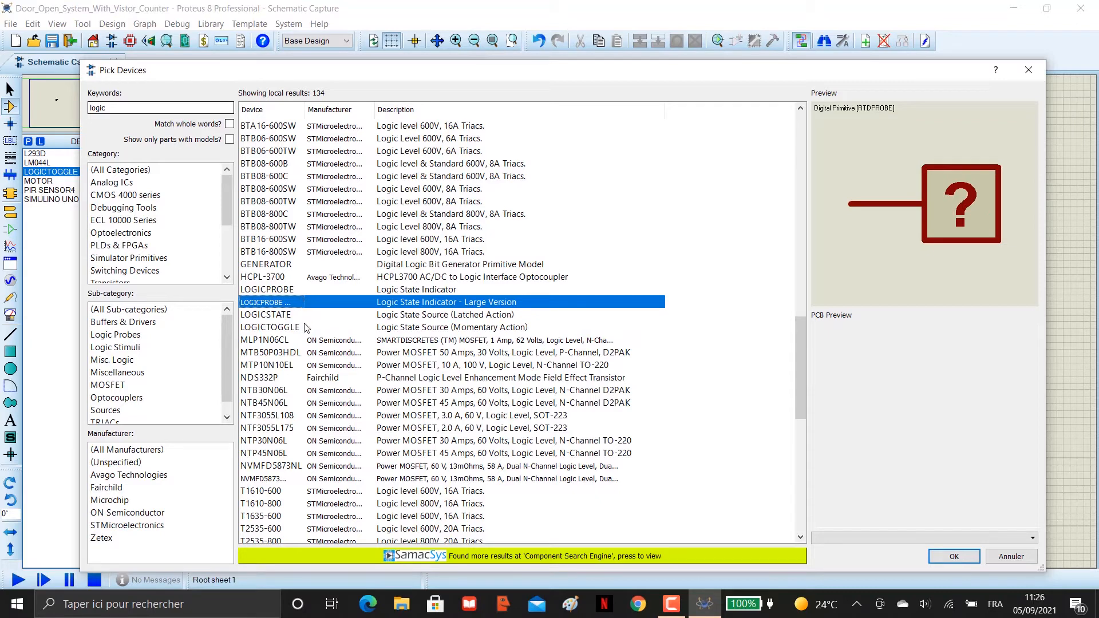
{"action": "left_click", "coordinate": [307, 329]}
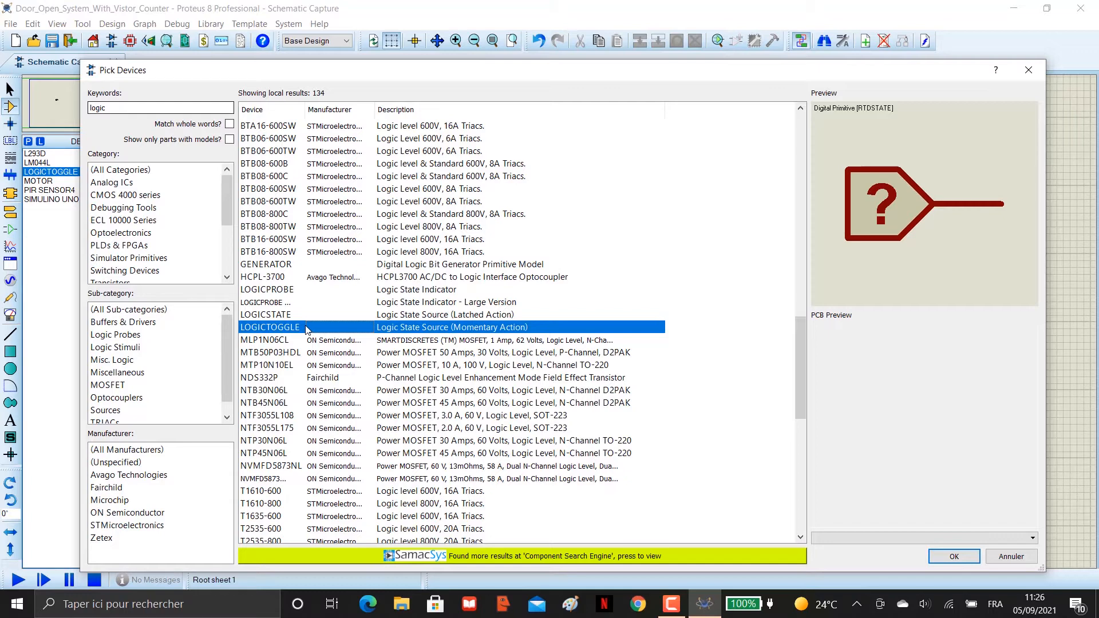
{"action": "double_click", "coordinate": [312, 316]}
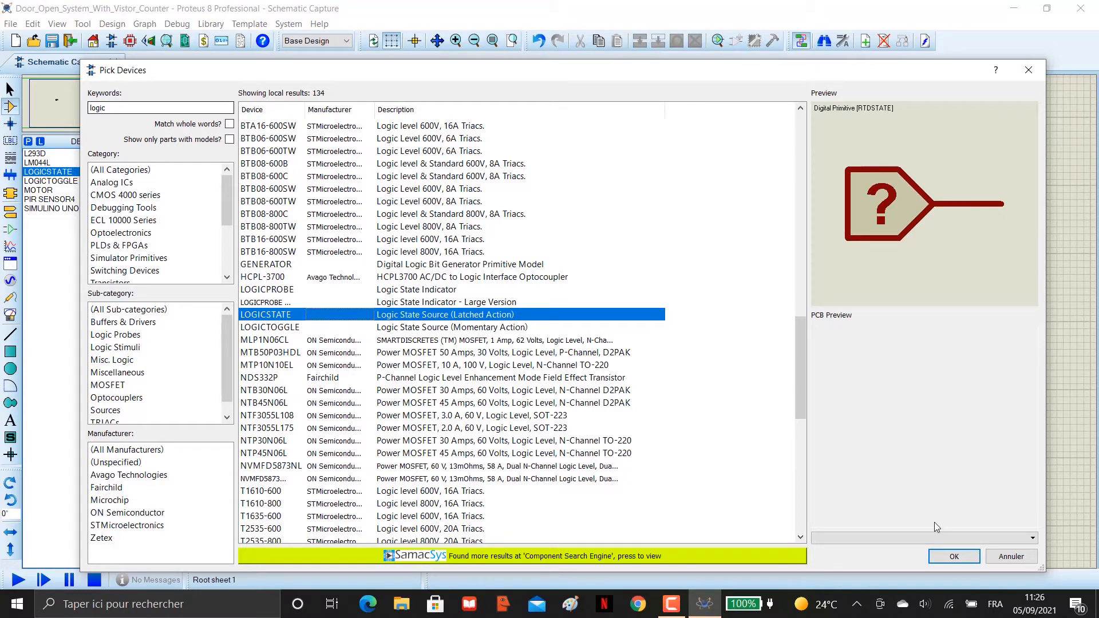
{"action": "left_click", "coordinate": [953, 556]}
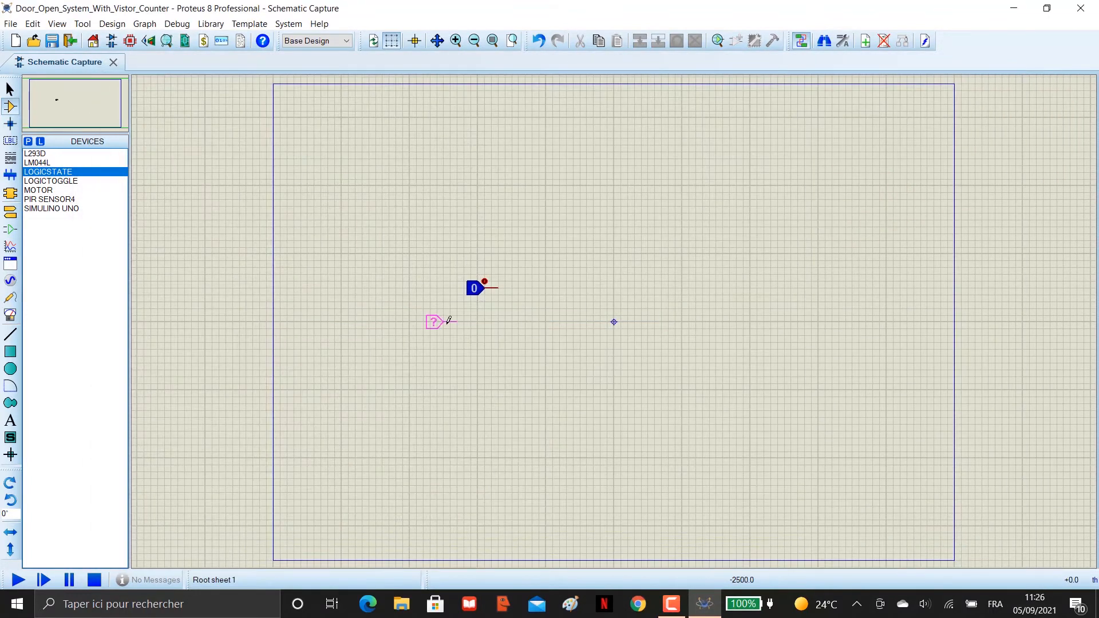
{"action": "left_click", "coordinate": [482, 315]}
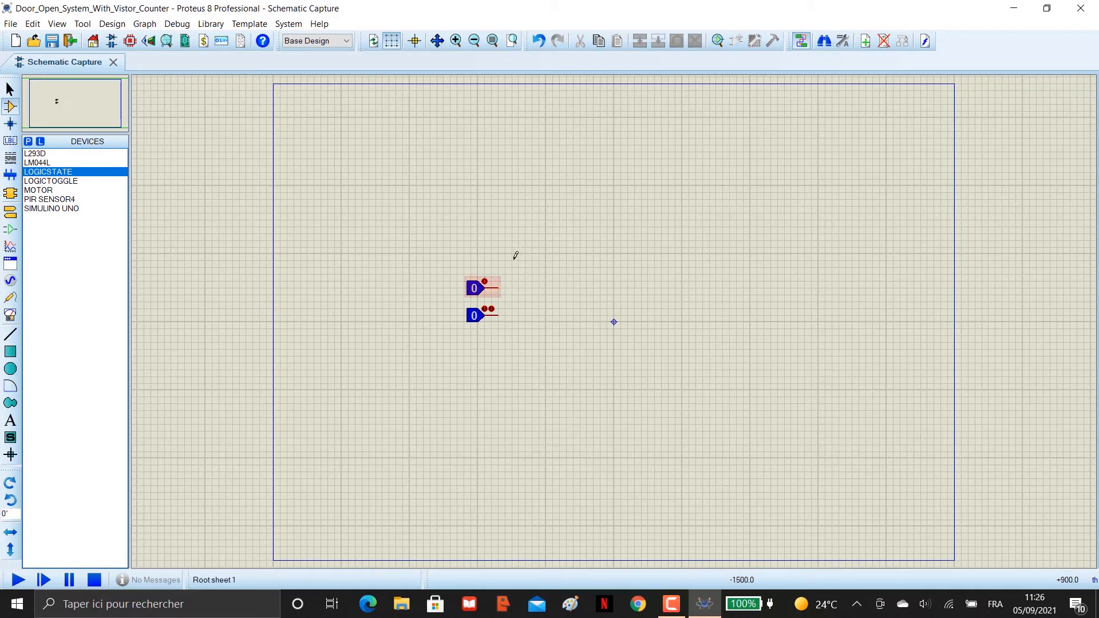
Step: Delete the LOGICTOGGLE from the schematic and move the LOGICSTATE down and to the left
{"action": "left_click", "coordinate": [442, 300]}
{"action": "key", "text": "Delete"}
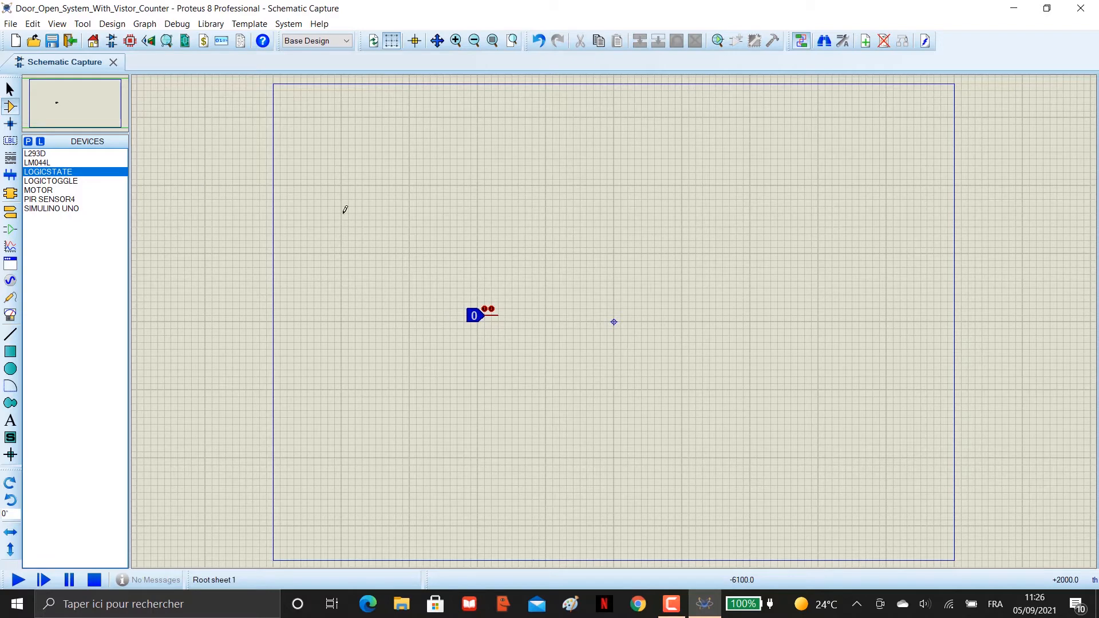
{"action": "left_click", "coordinate": [451, 328]}
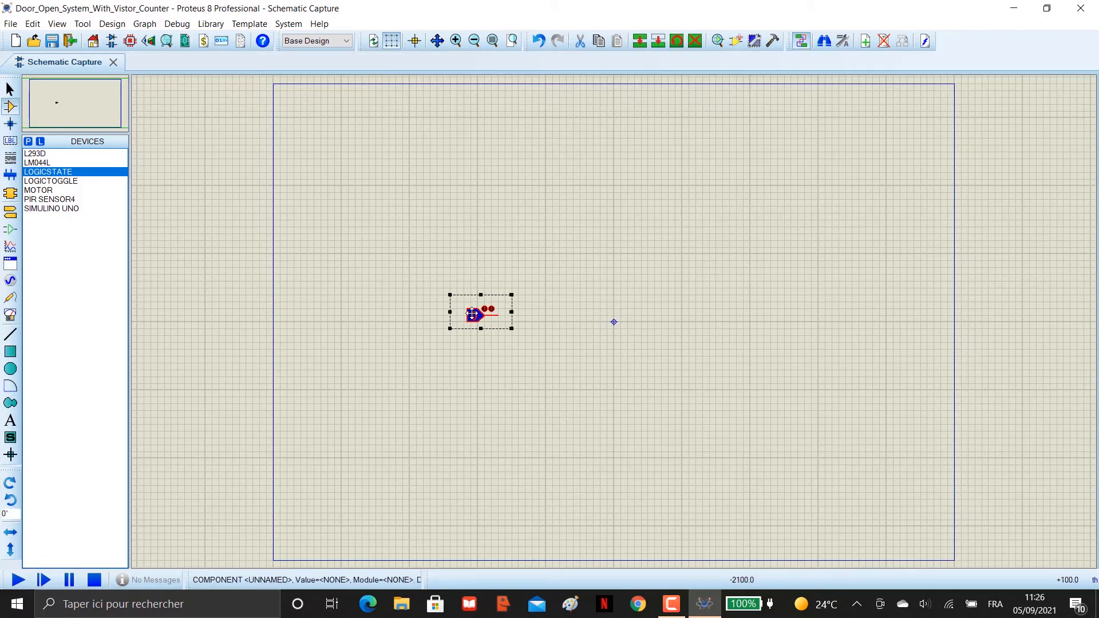
{"action": "left_click_drag", "start_coordinate": [381, 331], "coordinate": [381, 331]}
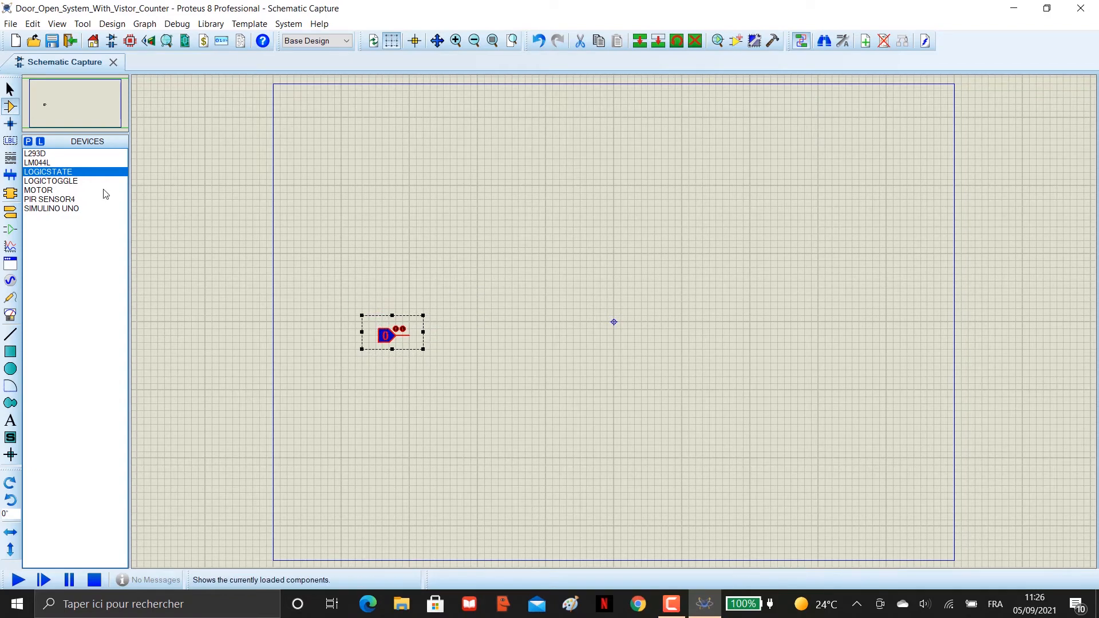
Step: Place a PIR SENSOR4 on the schematic, rotate it clockwise, and position it inside the sheet above the LOGICSTATE
{"action": "left_click", "coordinate": [48, 199]}
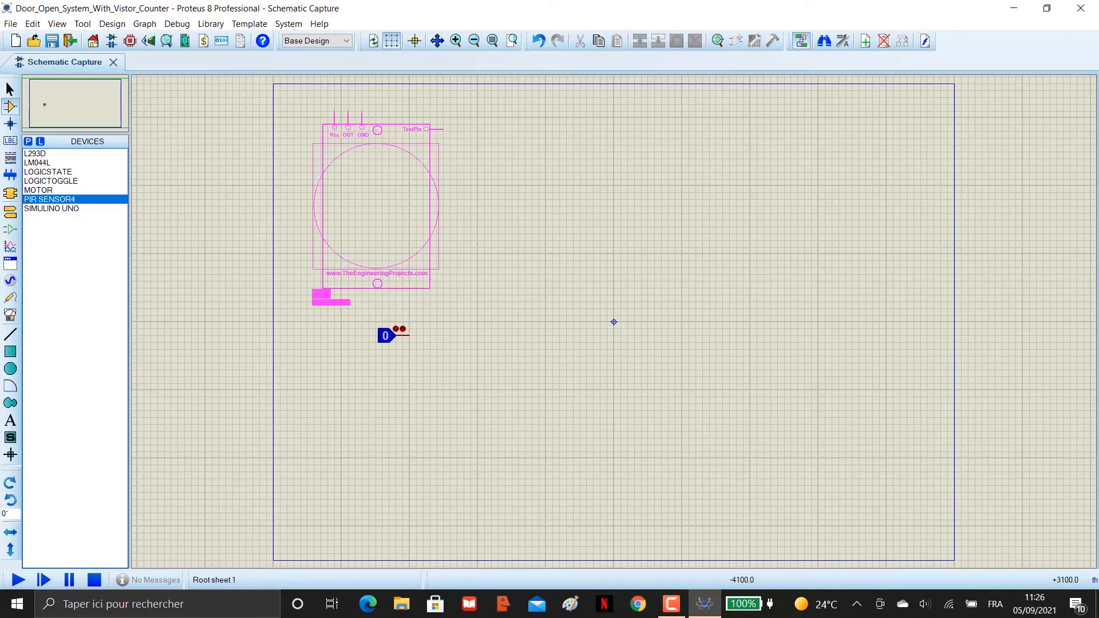
{"action": "left_click", "coordinate": [375, 213]}
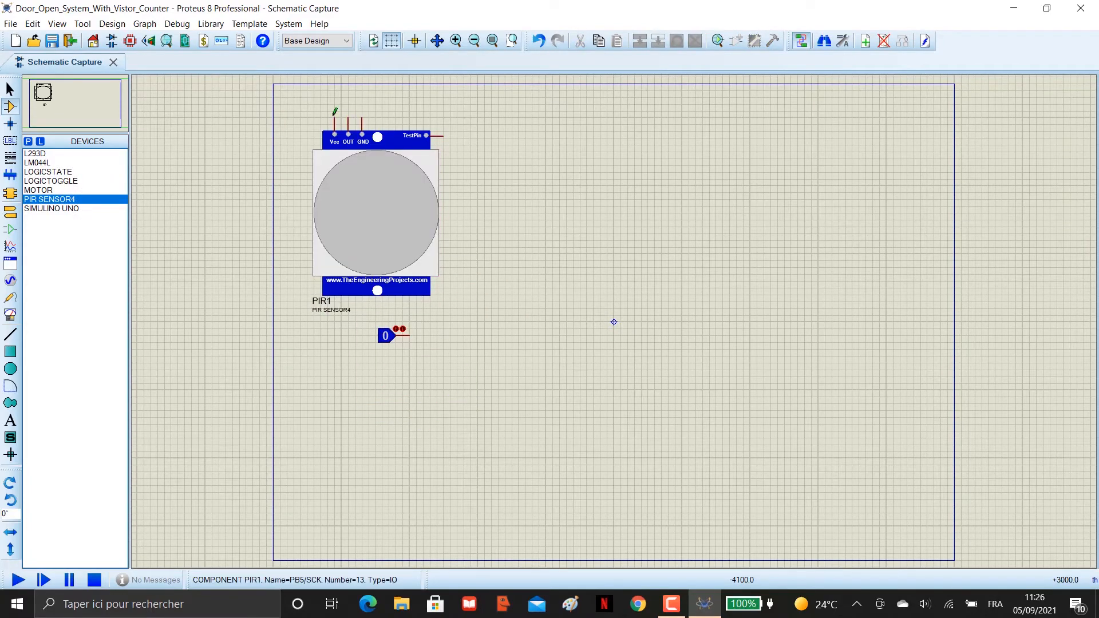
{"action": "right_click", "coordinate": [388, 165]}
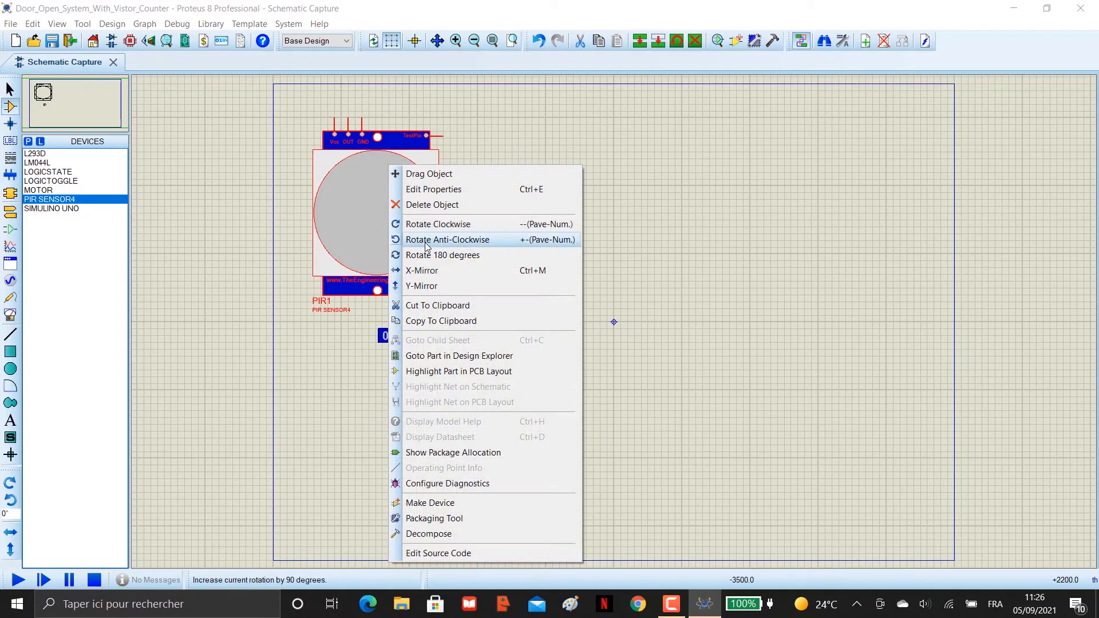
{"action": "left_click", "coordinate": [424, 225]}
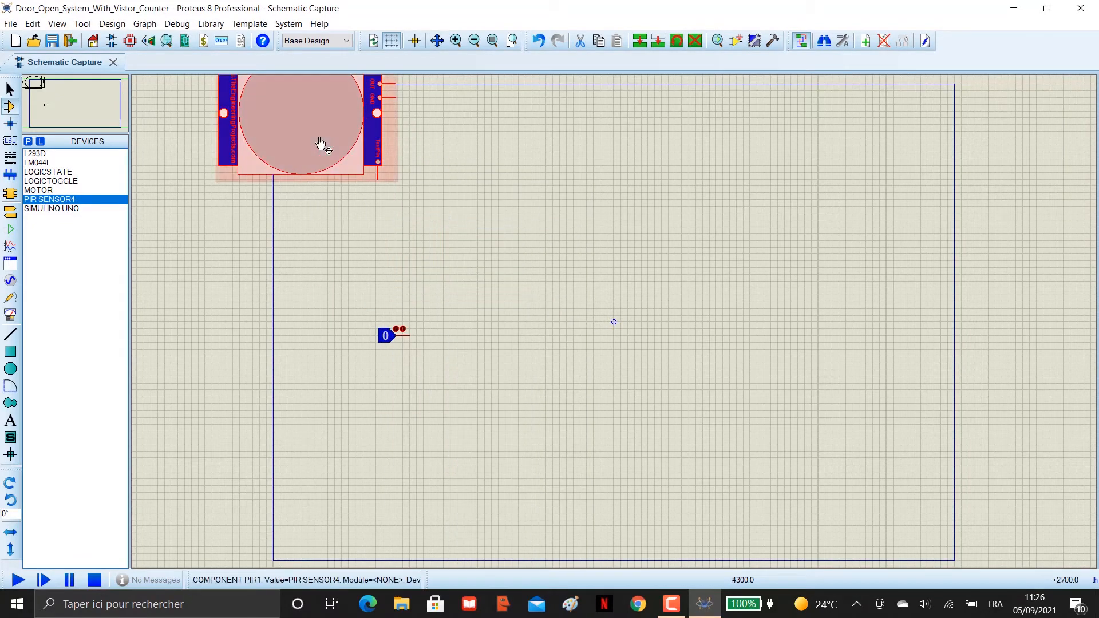
{"action": "left_click_drag", "start_coordinate": [319, 143], "coordinate": [423, 258]}
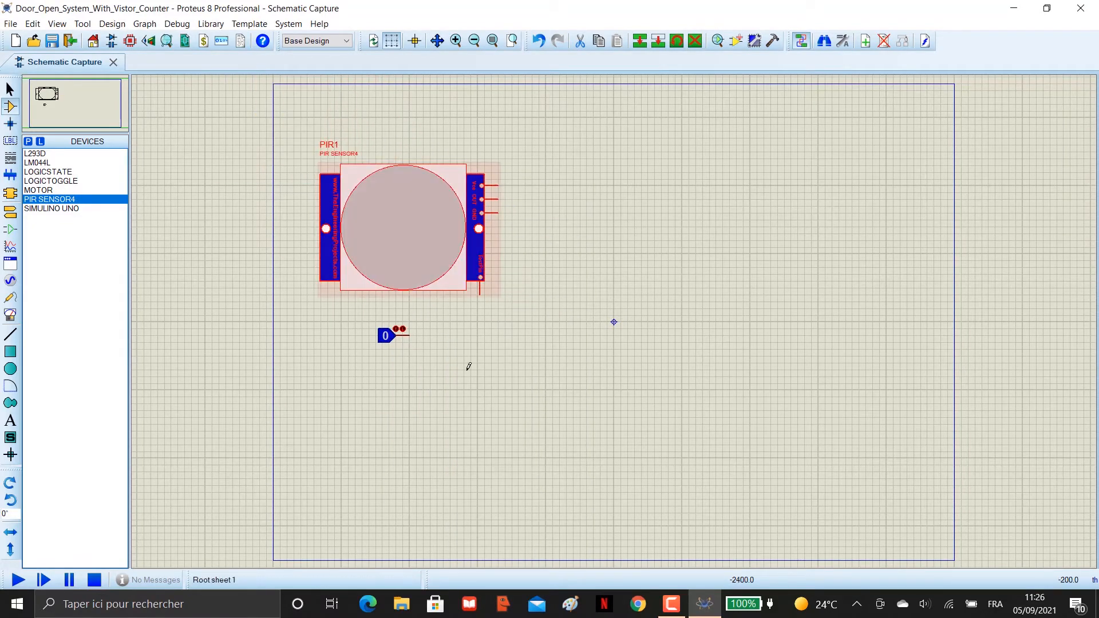
Step: Wire the LOGICSTATE output to the PIR sensor's TestPin
{"action": "left_click", "coordinate": [470, 370]}
{"action": "left_click", "coordinate": [412, 331]}
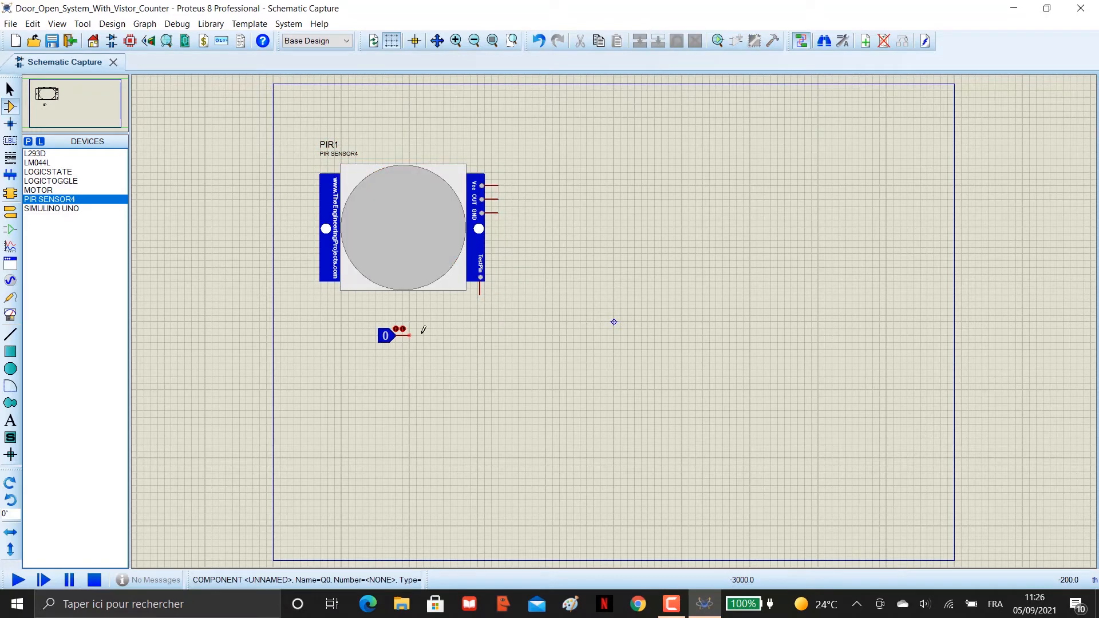
{"action": "left_click", "coordinate": [480, 290]}
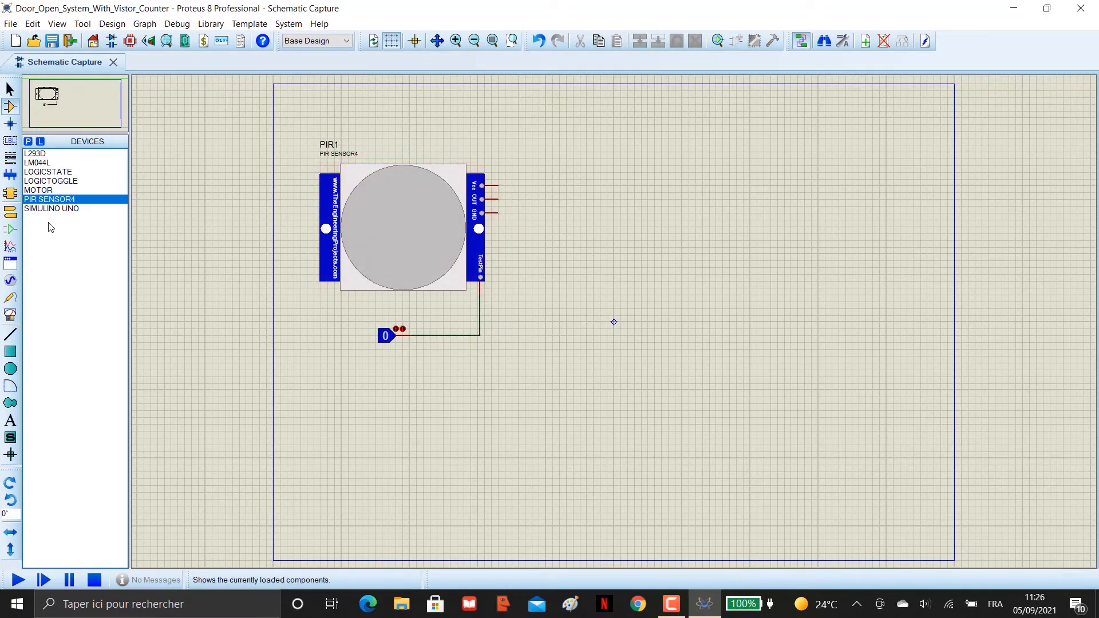
Step: Remove the LOGICTOGGLE device from the device list
{"action": "left_click", "coordinate": [52, 182]}
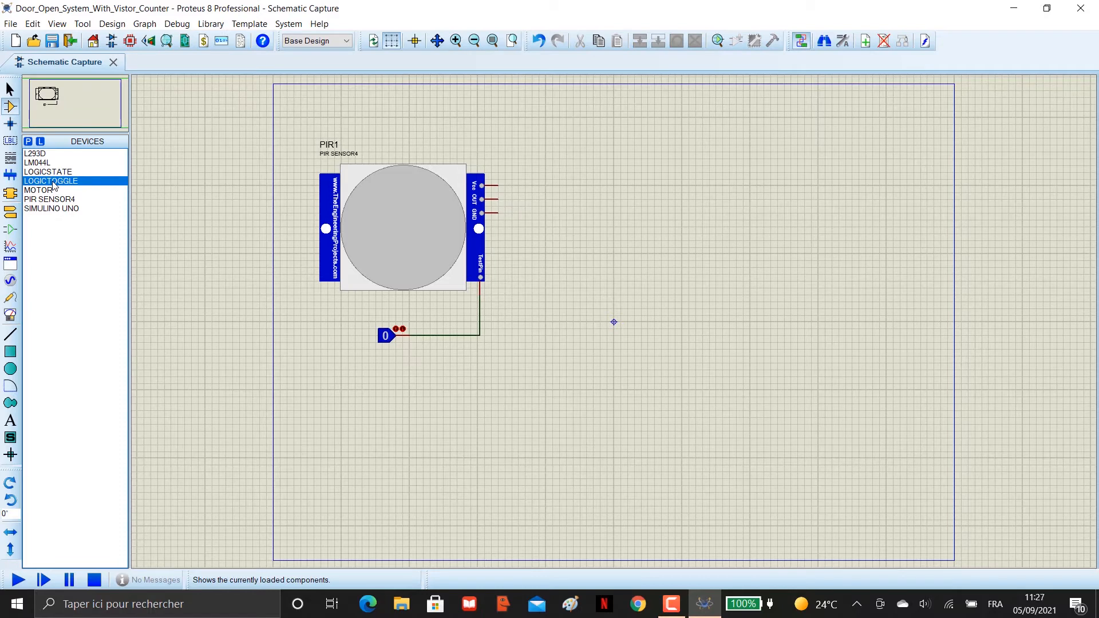
{"action": "right_click", "coordinate": [53, 183]}
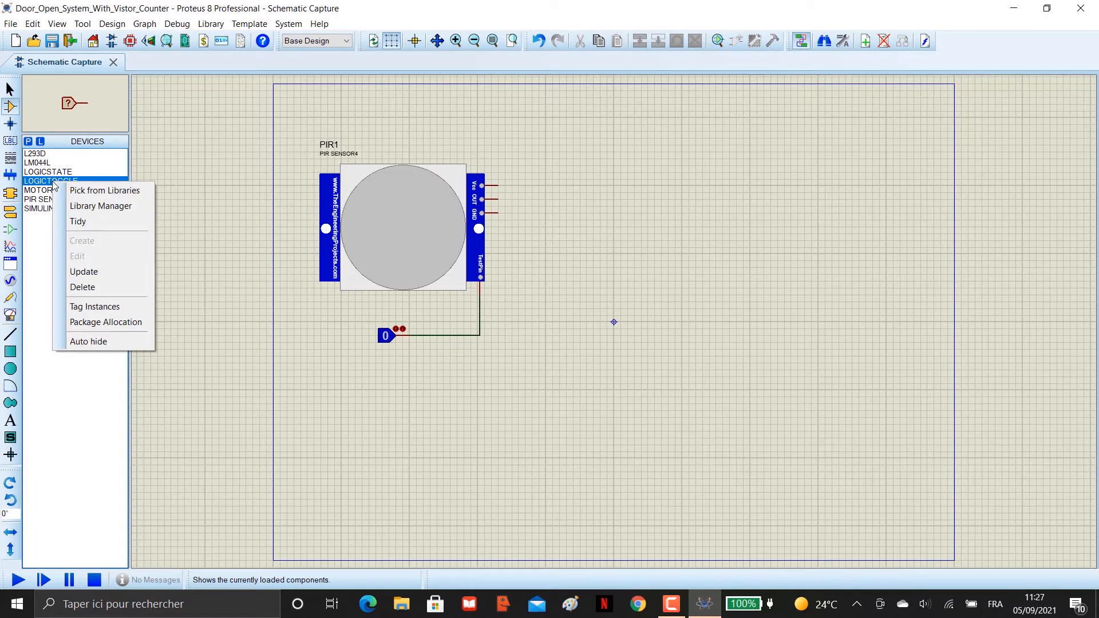
{"action": "left_click", "coordinate": [103, 292]}
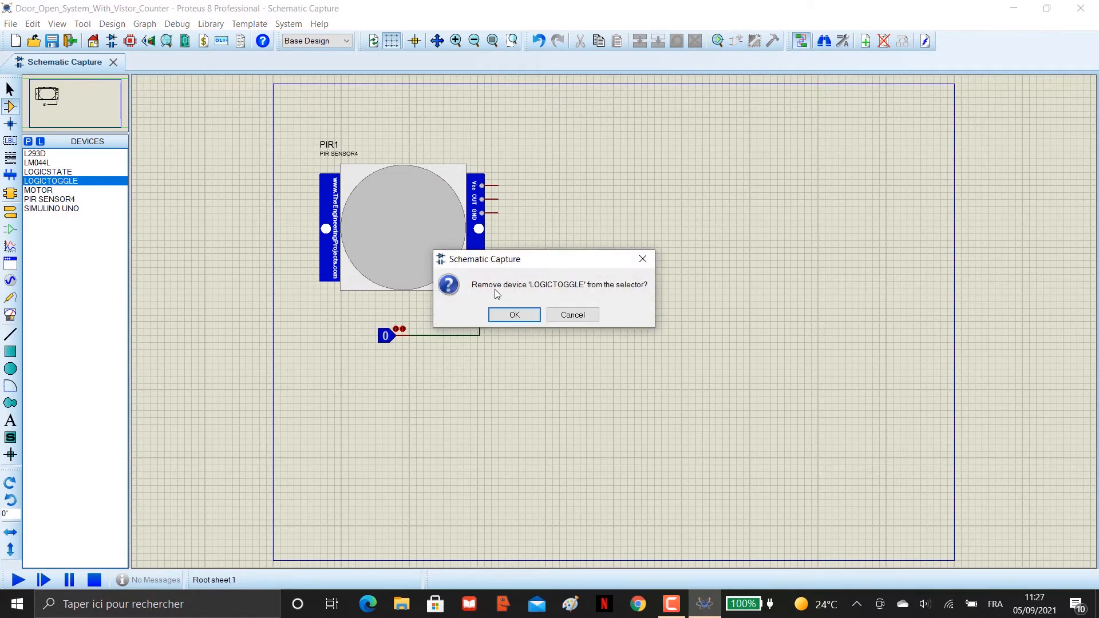
{"action": "left_click", "coordinate": [512, 315]}
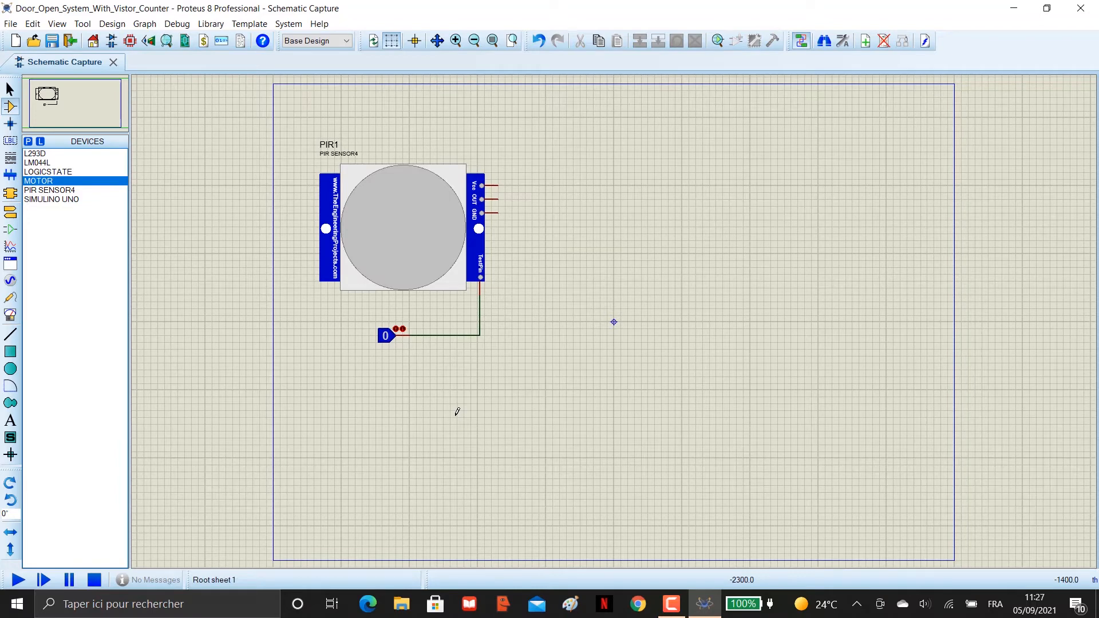
Step: Place a POWER terminal above and to the right of the PIR sensor's pins and wire it to the Vcc pin
{"action": "left_click", "coordinate": [16, 225]}
{"action": "left_click", "coordinate": [13, 214]}
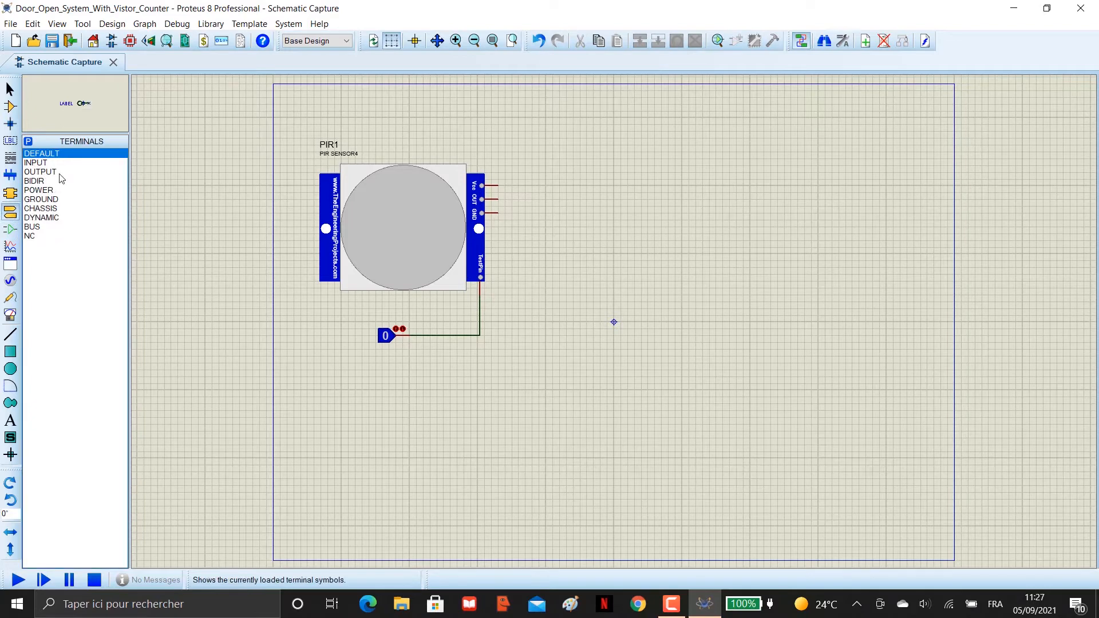
{"action": "left_click", "coordinate": [44, 192]}
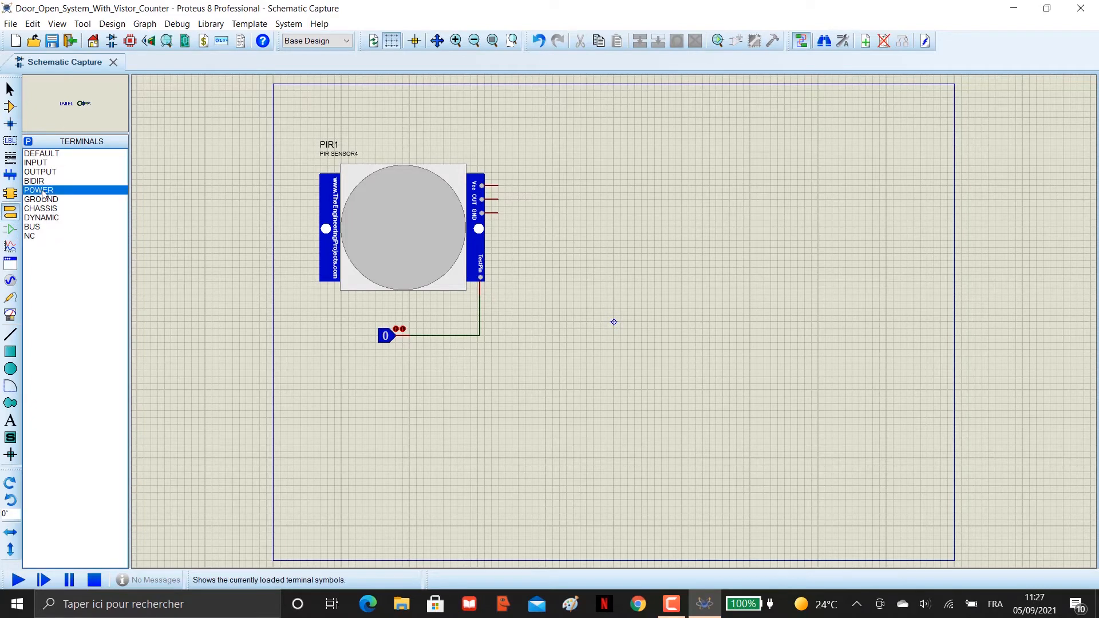
{"action": "left_click", "coordinate": [525, 151]}
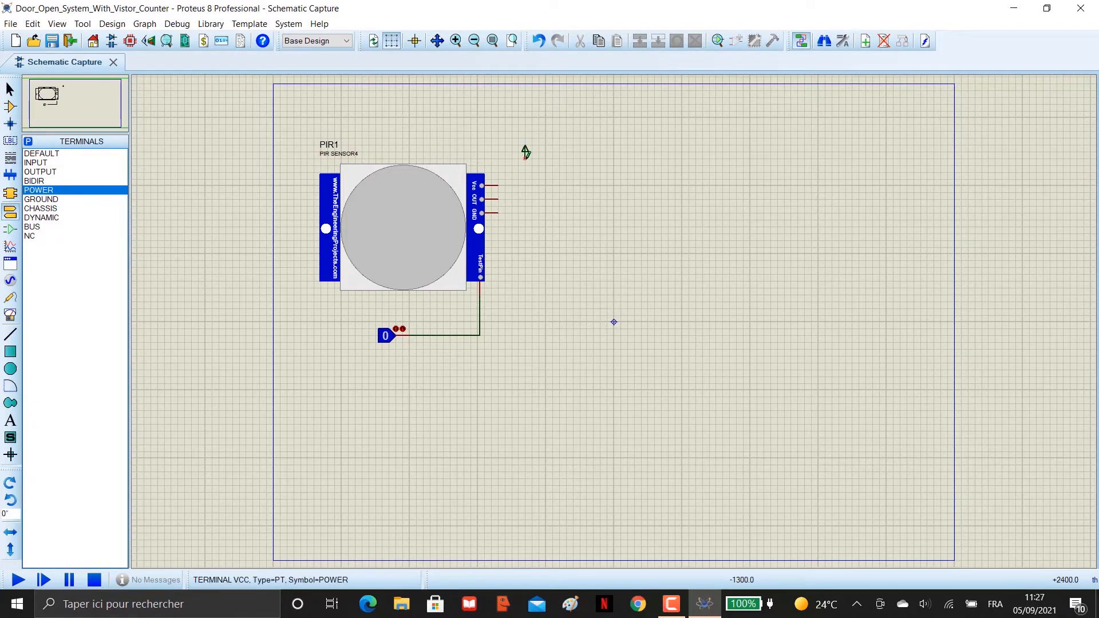
{"action": "left_click", "coordinate": [525, 155]}
{"action": "left_click", "coordinate": [497, 185]}
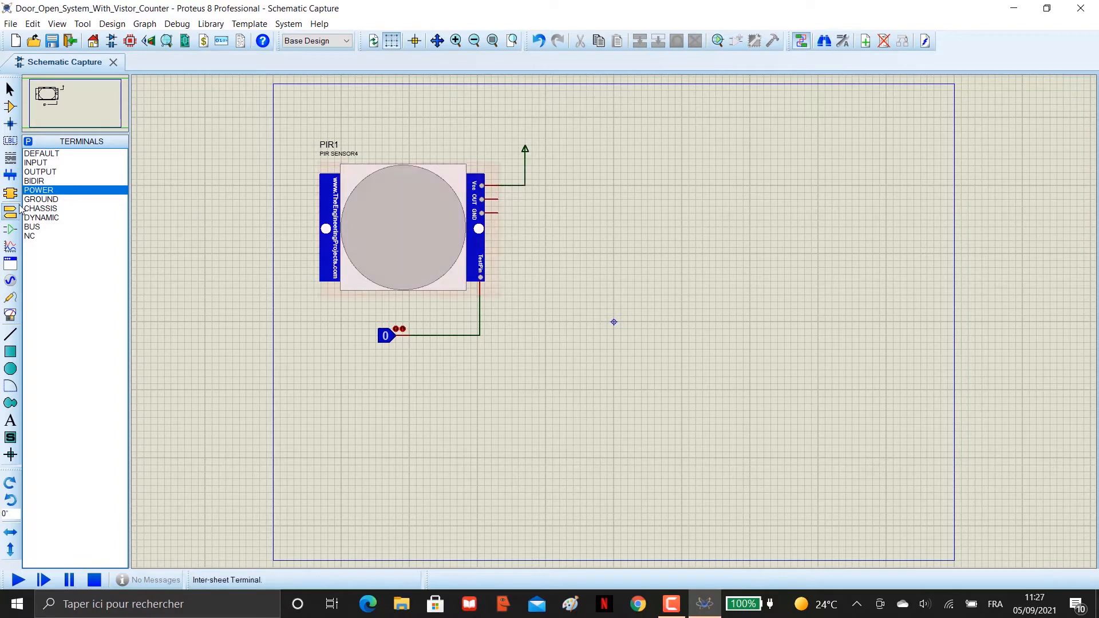
Step: Place a GROUND terminal to the right of the PIR sensor and wire it to the sensor's GND pin
{"action": "left_click", "coordinate": [42, 199]}
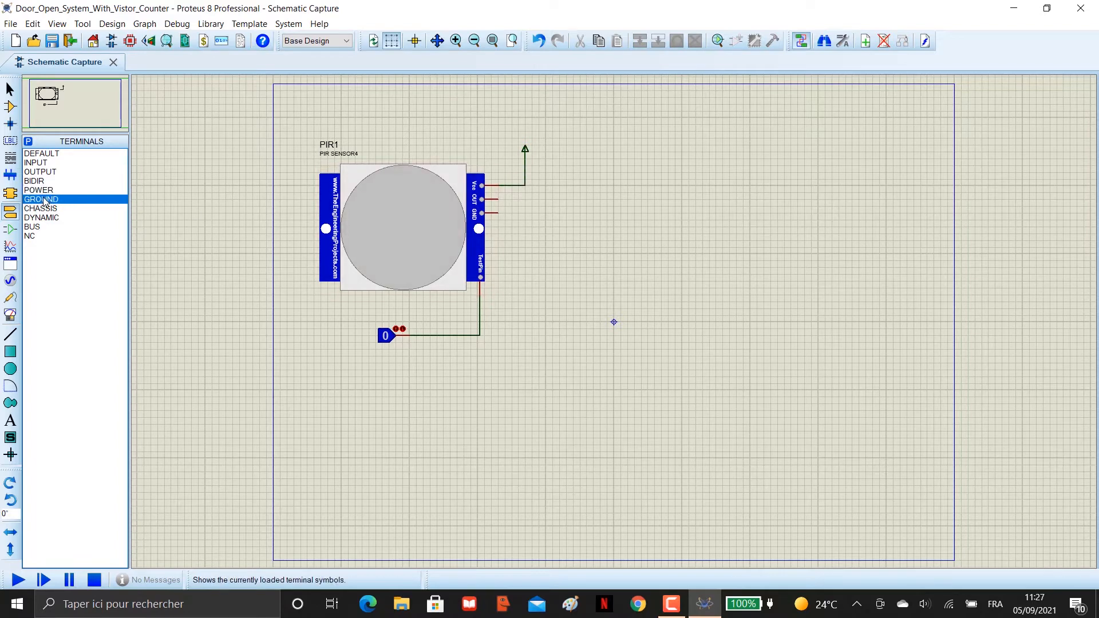
{"action": "left_click", "coordinate": [525, 224]}
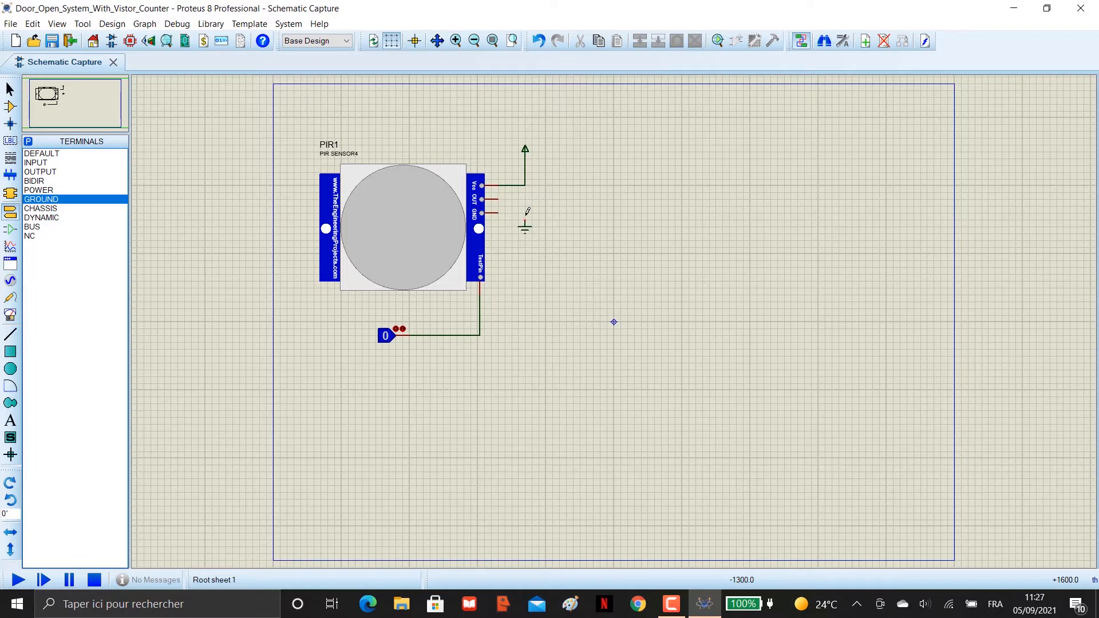
{"action": "left_click", "coordinate": [524, 220]}
{"action": "left_click", "coordinate": [497, 213]}
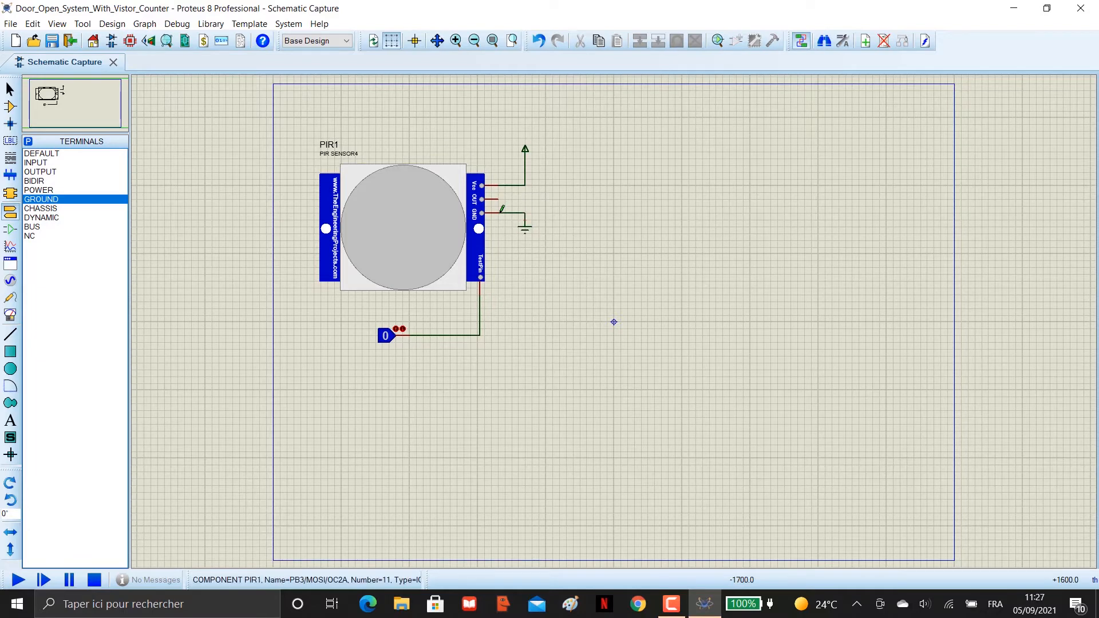
Step: Label the PIR sensor's power terminal Vcc
{"action": "double_click", "coordinate": [525, 152]}
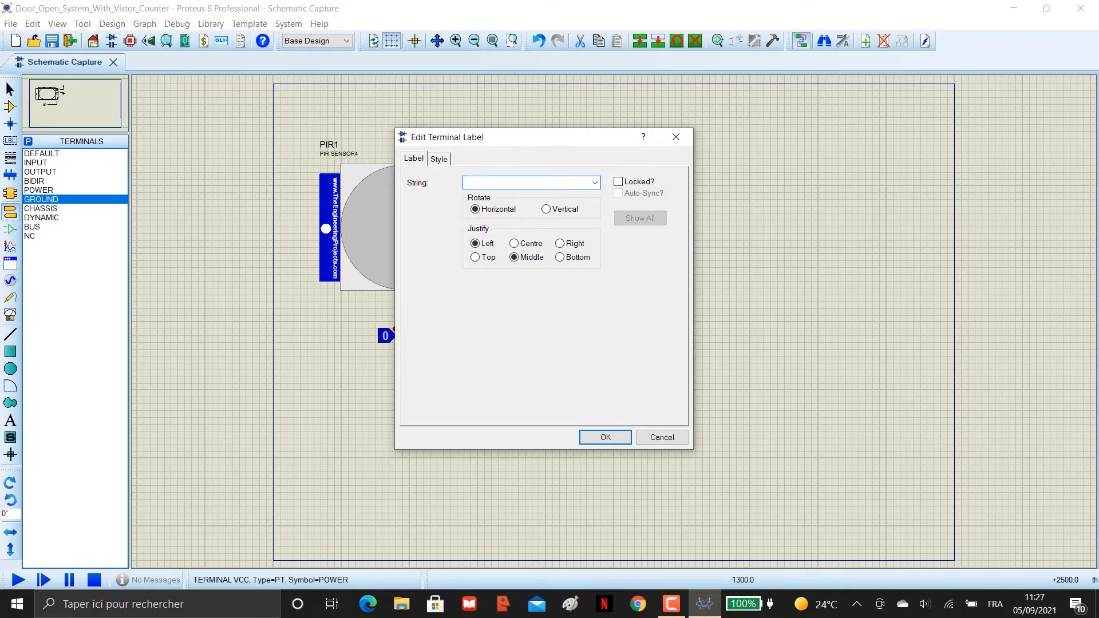
{"action": "type", "text": "Vcc"}
{"action": "left_click", "coordinate": [605, 437]}
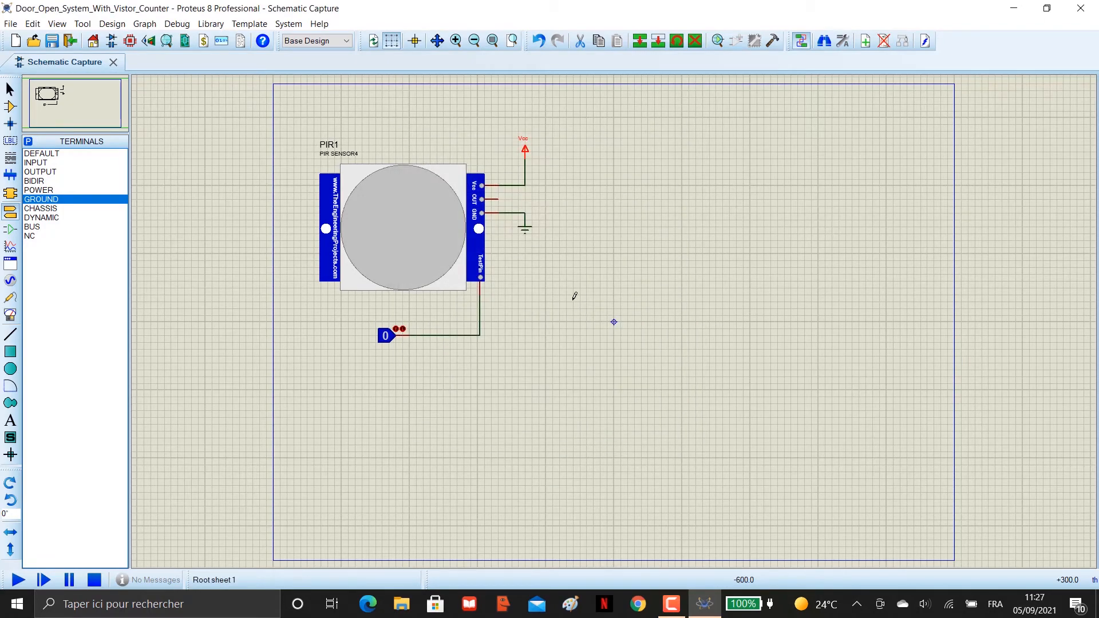
Step: Place the SIMULINO UNO board to the right of the PIR sensor
{"action": "left_click", "coordinate": [10, 107]}
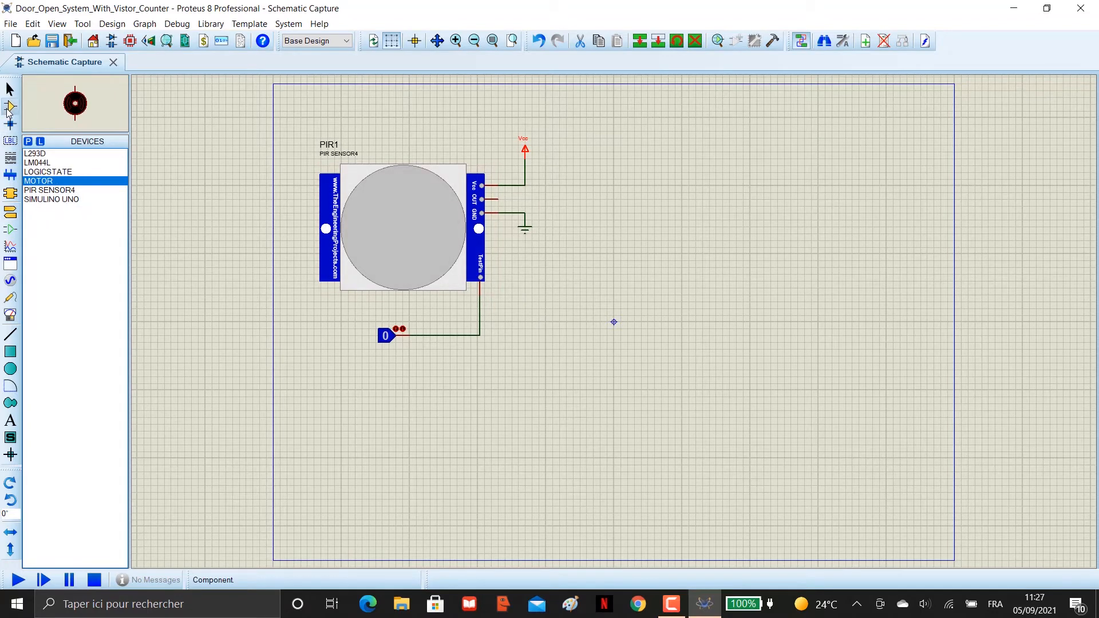
{"action": "left_click", "coordinate": [51, 199]}
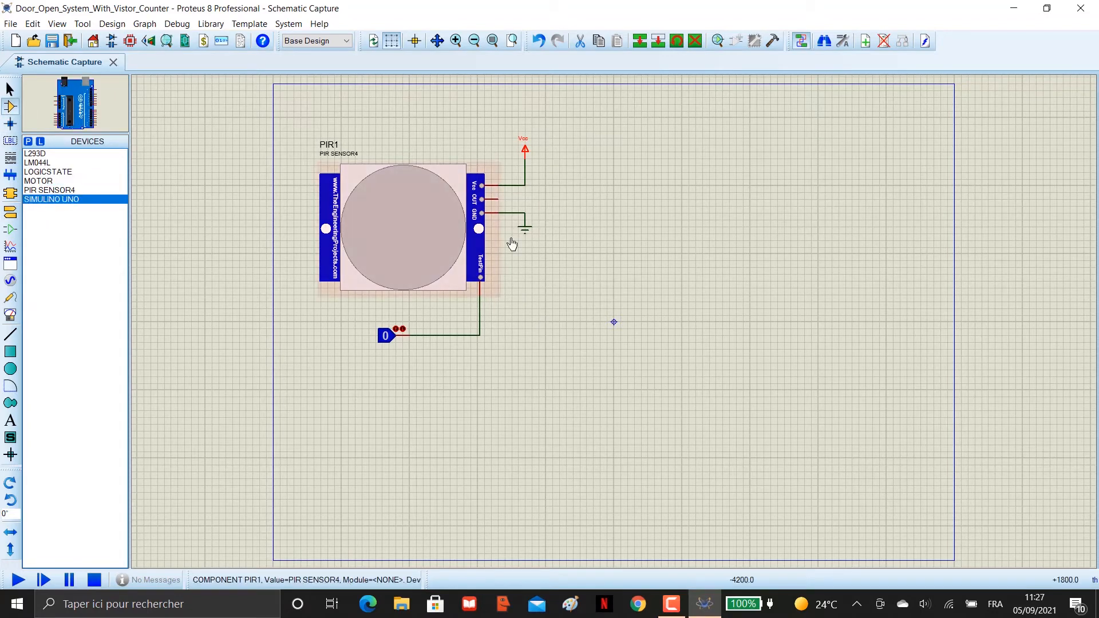
{"action": "left_click", "coordinate": [707, 243]}
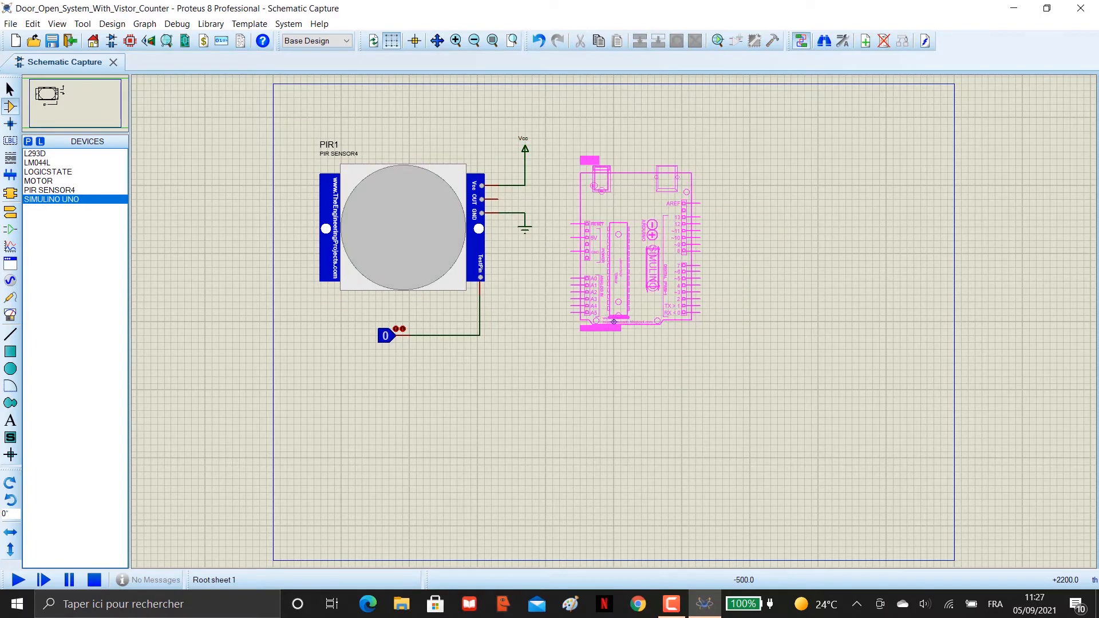
{"action": "left_click", "coordinate": [613, 322]}
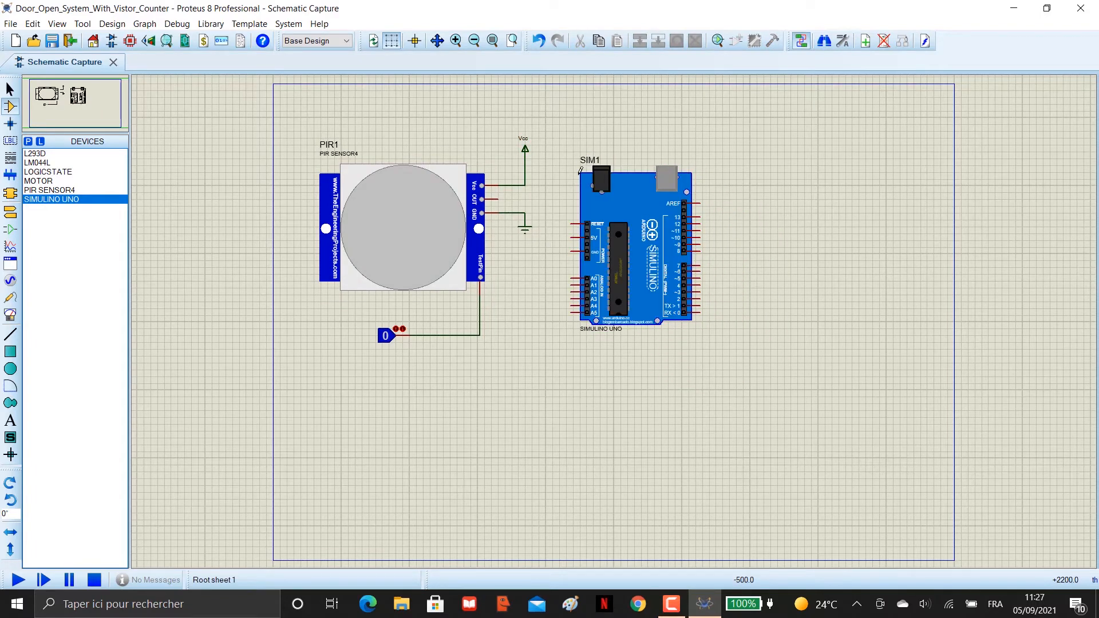
Step: Wire the board's A0 pin to the PIR sensor's OUT pin
{"action": "left_click", "coordinate": [572, 278]}
{"action": "left_click", "coordinate": [498, 198]}
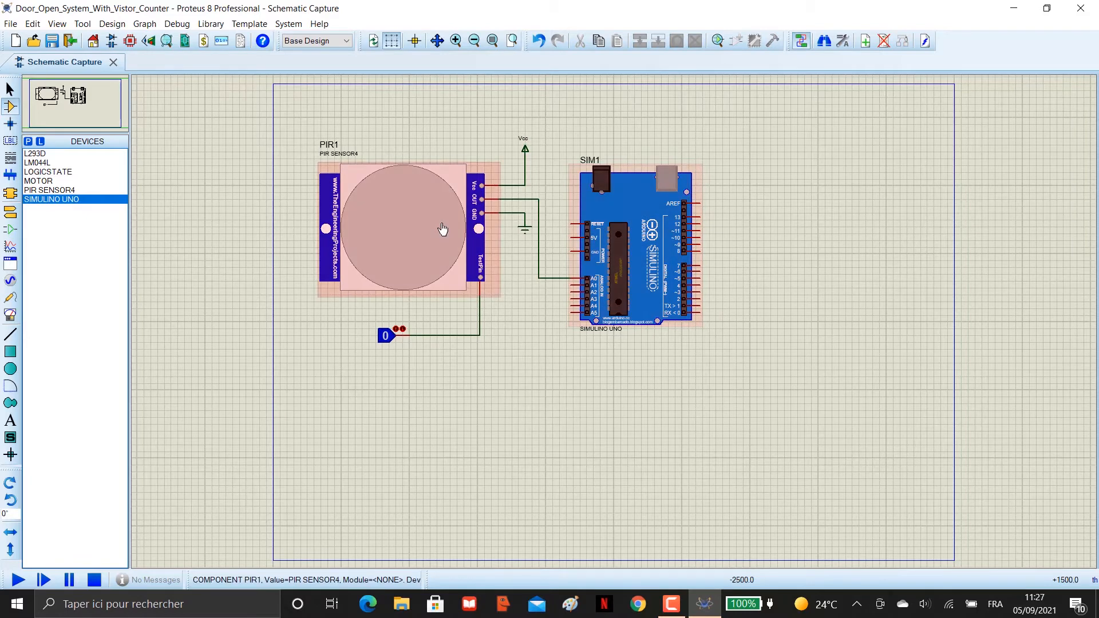
{"action": "left_click", "coordinate": [417, 224]}
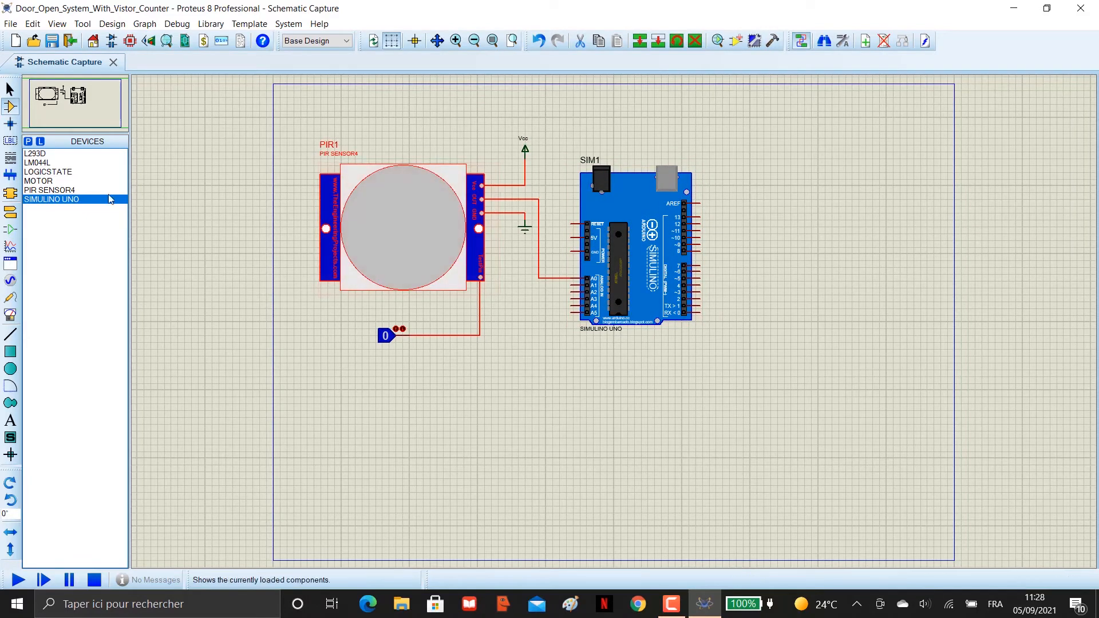
Step: Place the LM044L LCD in the sheet's upper right area, beside the SIMULINO UNO
{"action": "left_click", "coordinate": [34, 164]}
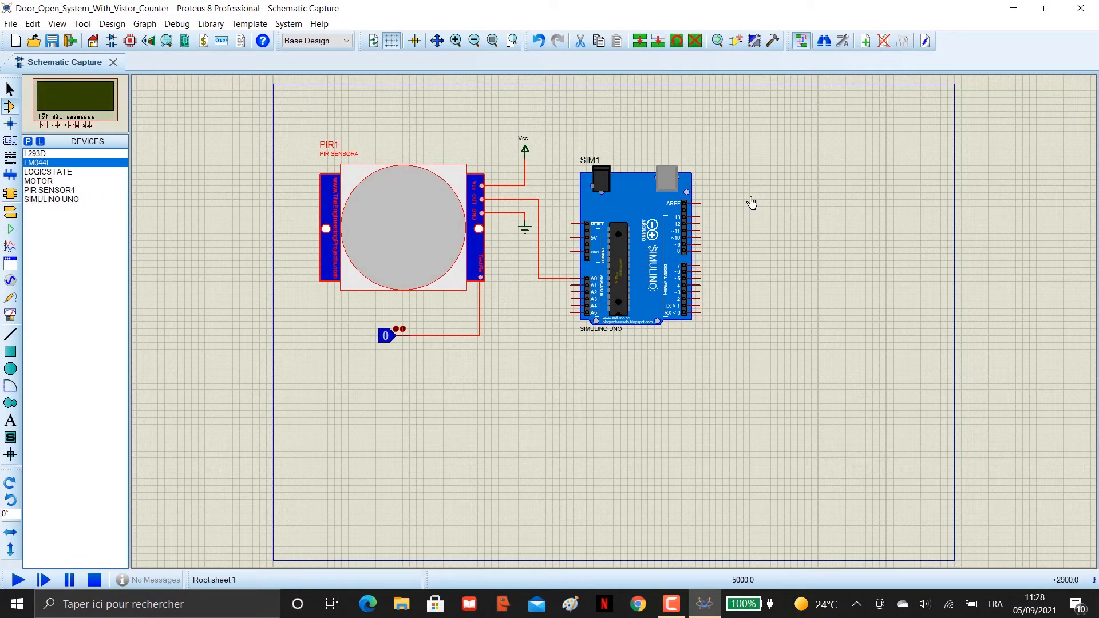
{"action": "left_click", "coordinate": [827, 159]}
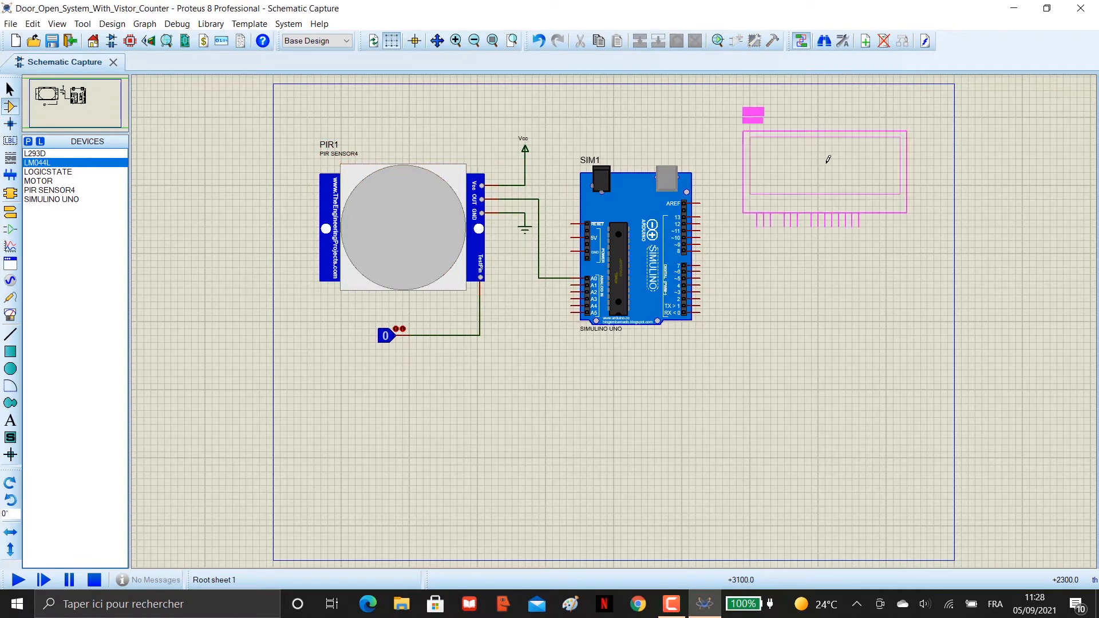
{"action": "left_click", "coordinate": [830, 148]}
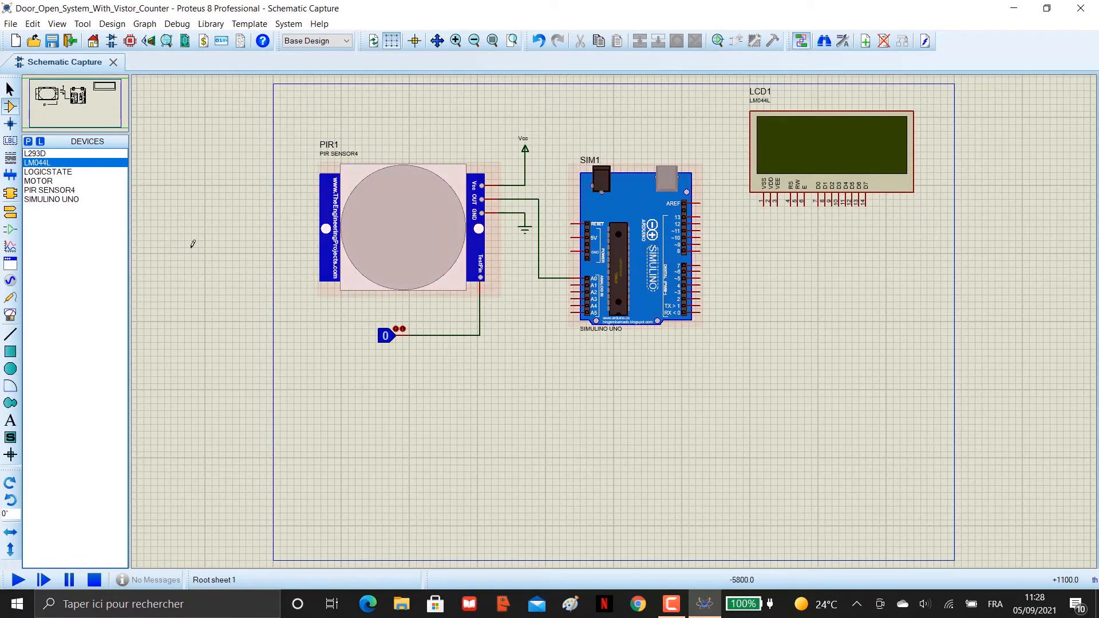
Step: Ground the LCD's RW pin and wire its RS and E pins to the board's digital pins 13 and 12
{"action": "left_click", "coordinate": [11, 215]}
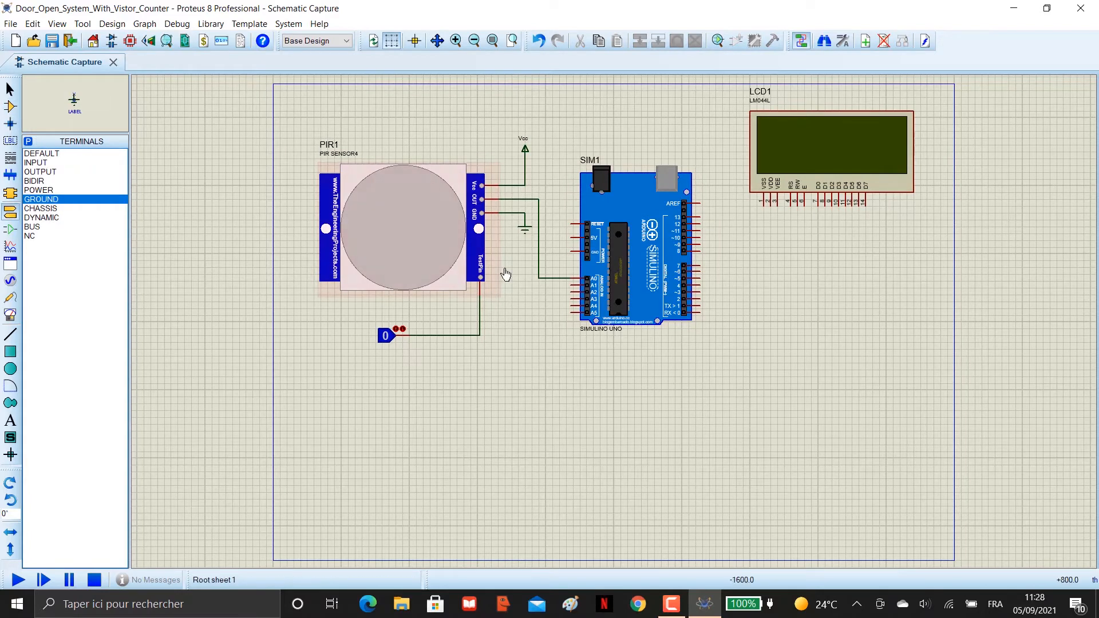
{"action": "left_click", "coordinate": [798, 225]}
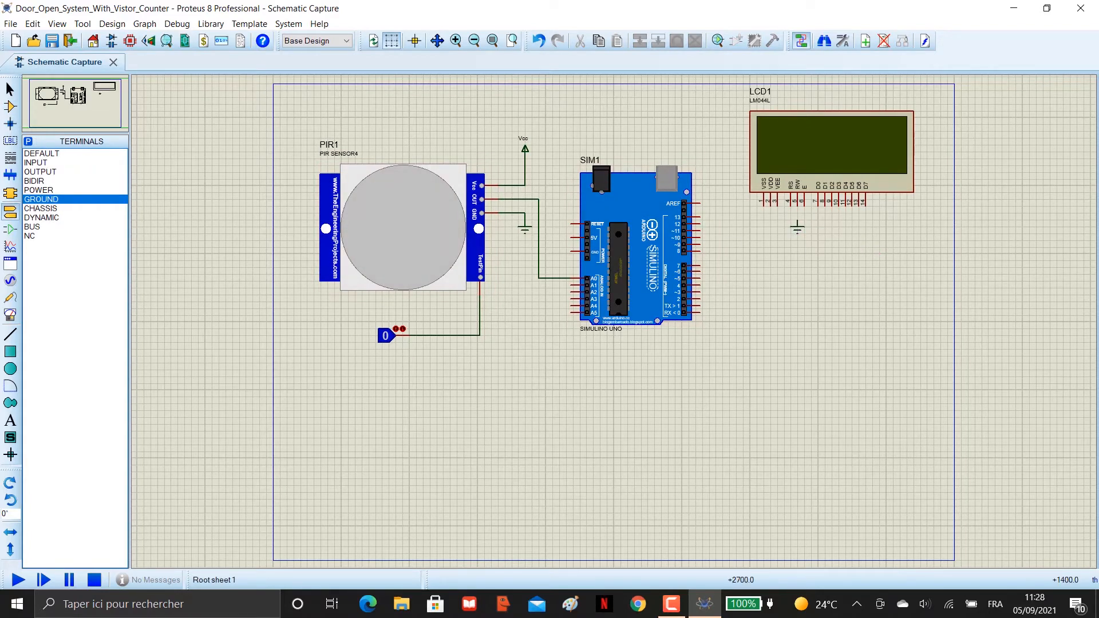
{"action": "left_click", "coordinate": [789, 202]}
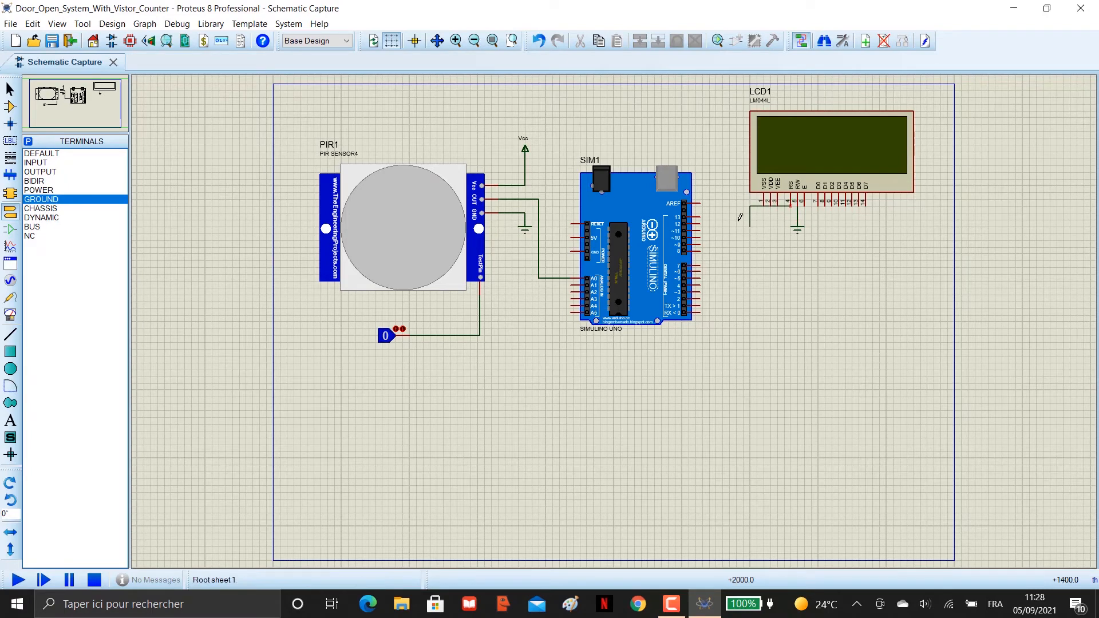
{"action": "left_click", "coordinate": [700, 224]}
{"action": "left_click", "coordinate": [777, 225]}
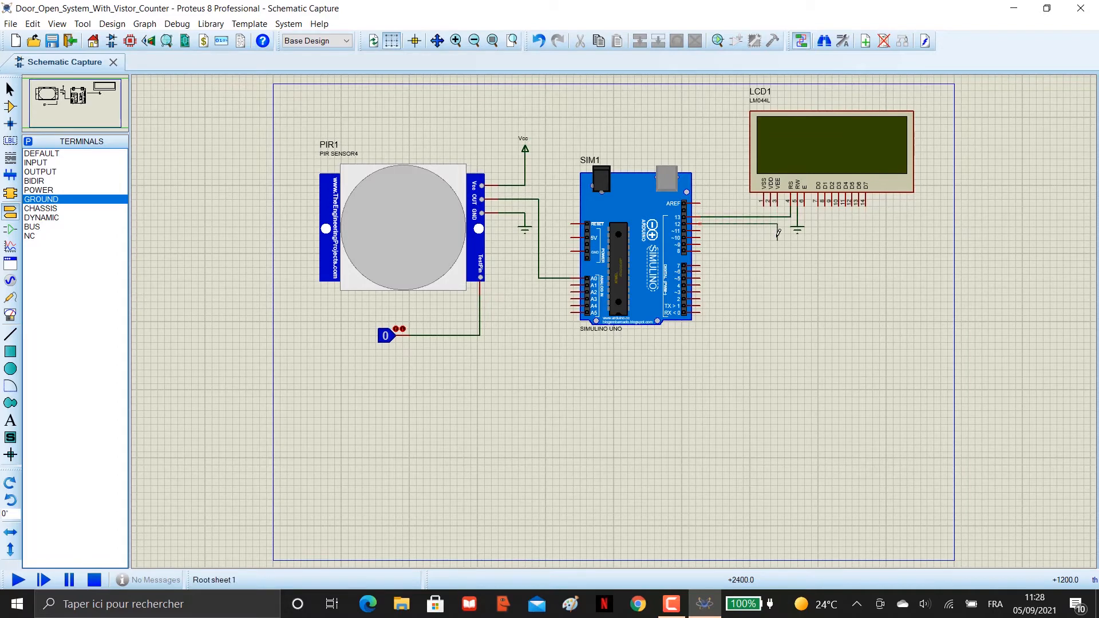
{"action": "left_click", "coordinate": [805, 202]}
Step: Wire the LCD's D4, D5, D6 and D7 pins to the board's digital pins 11, 10, 9 and 8 respectively
{"action": "left_click", "coordinate": [846, 204]}
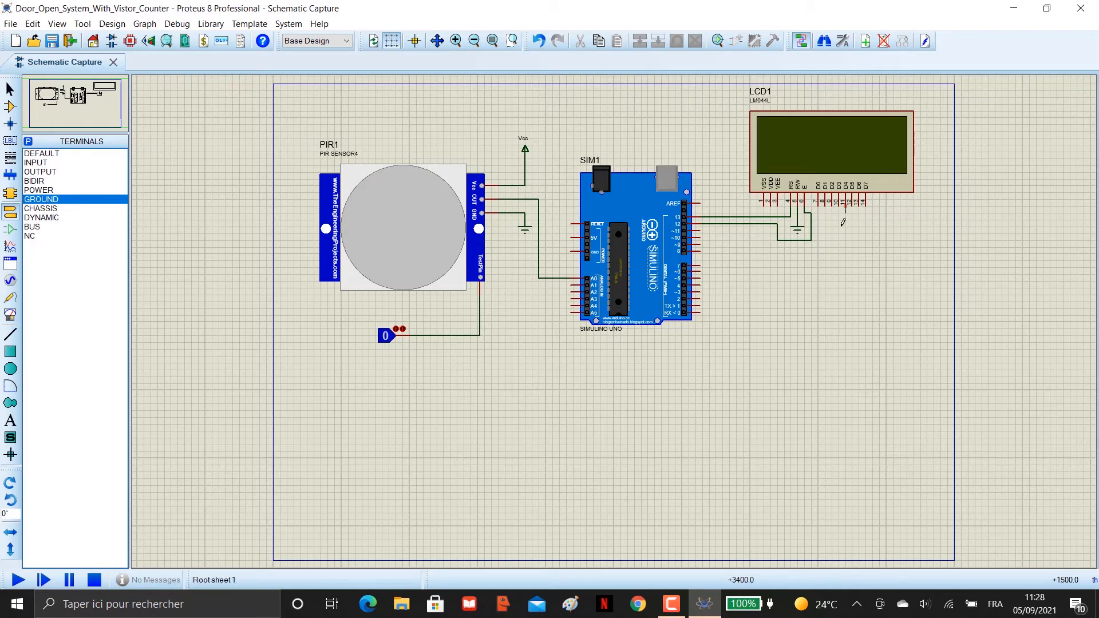
{"action": "left_click", "coordinate": [771, 248]}
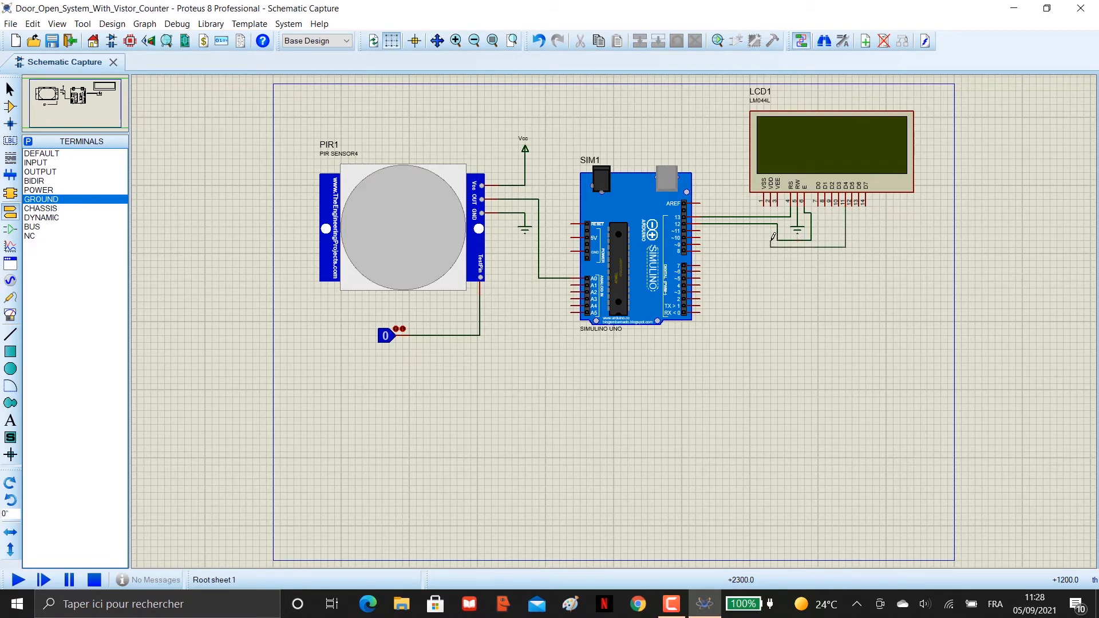
{"action": "left_click", "coordinate": [703, 227]}
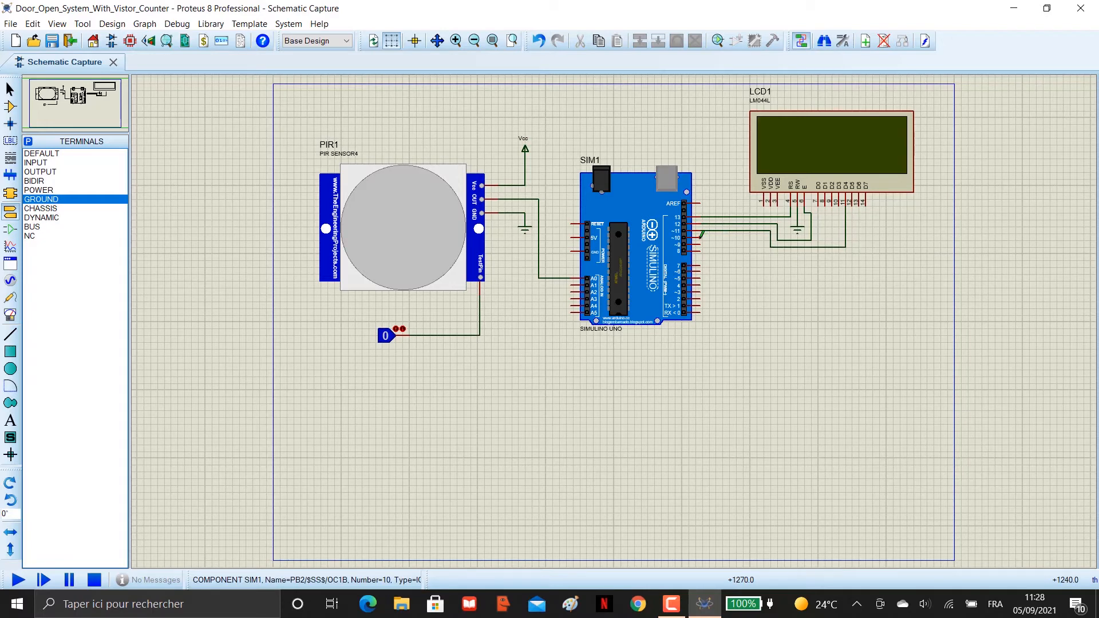
{"action": "left_click", "coordinate": [767, 252]}
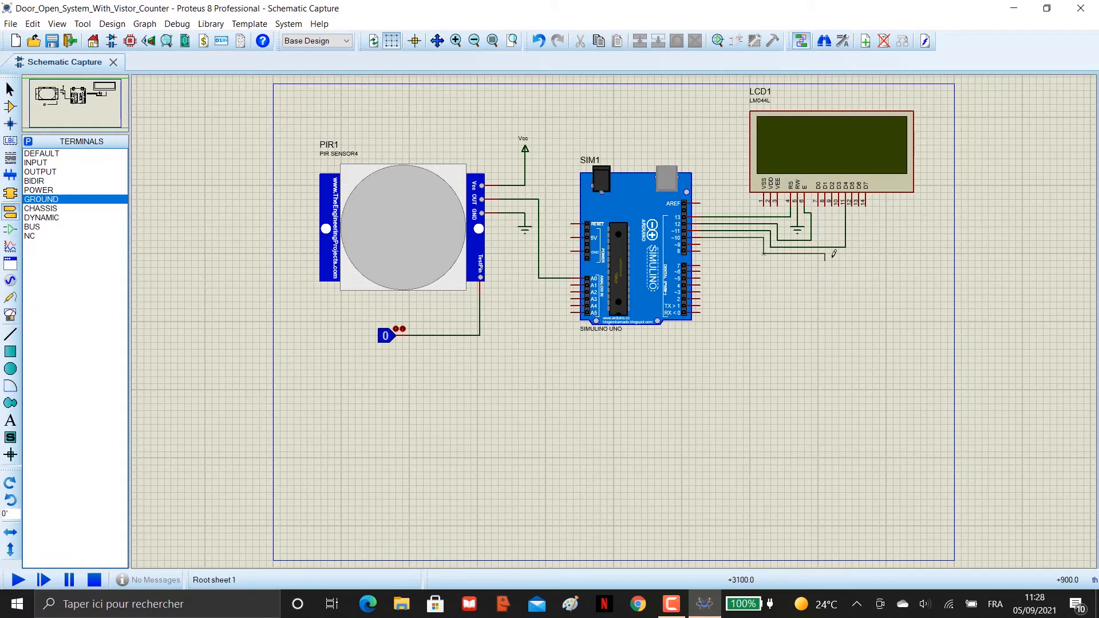
{"action": "left_click", "coordinate": [856, 205]}
{"action": "left_click", "coordinate": [862, 205]}
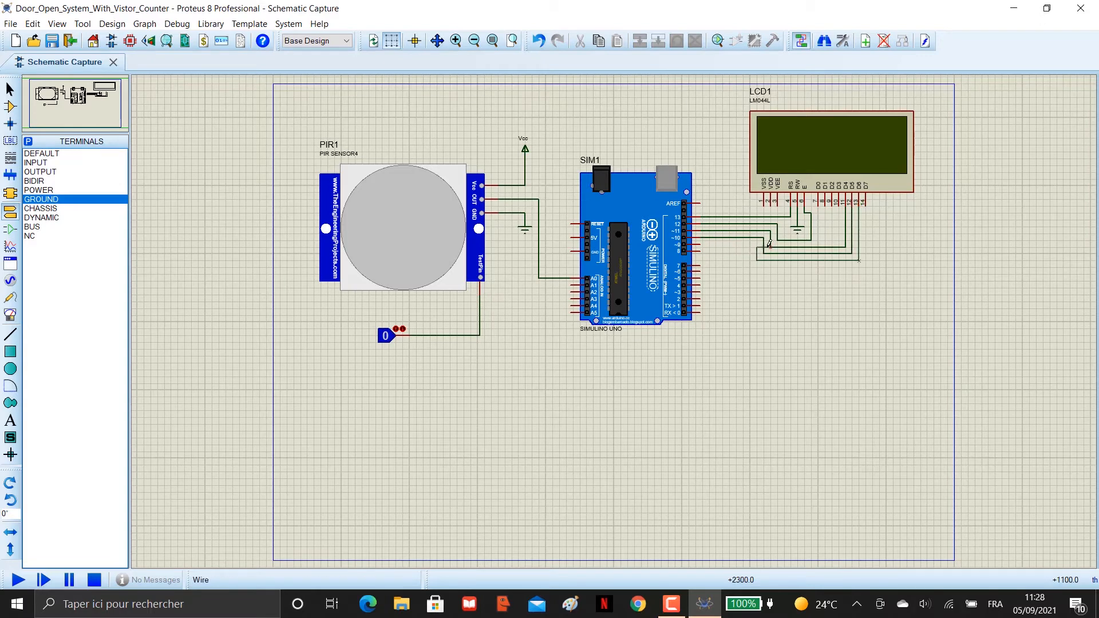
{"action": "left_click", "coordinate": [702, 245]}
{"action": "left_click", "coordinate": [700, 251]}
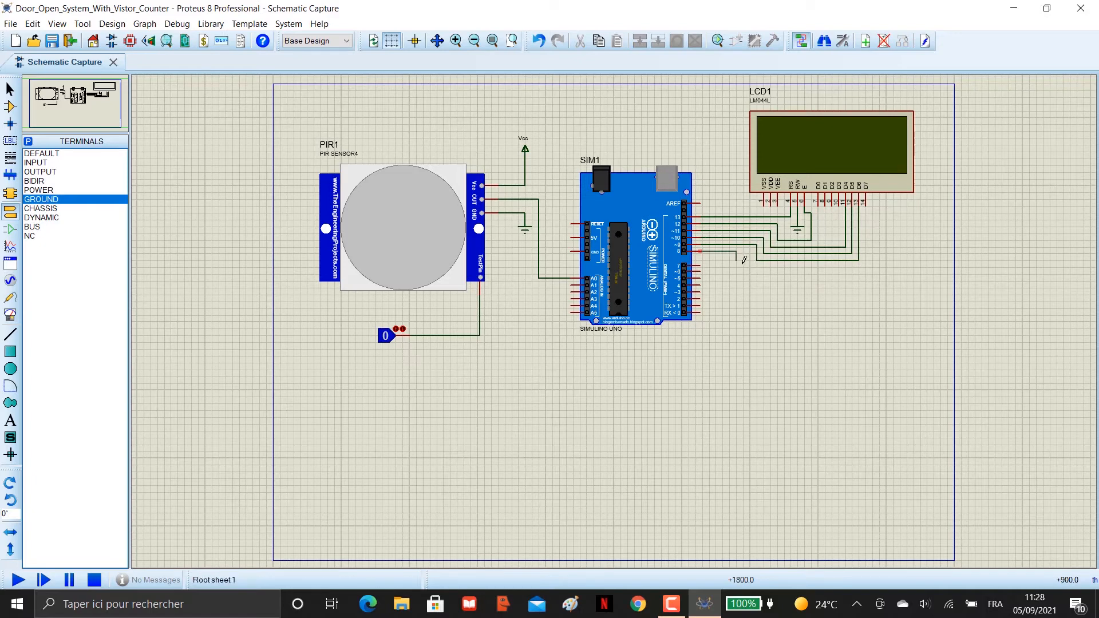
{"action": "left_click", "coordinate": [866, 204]}
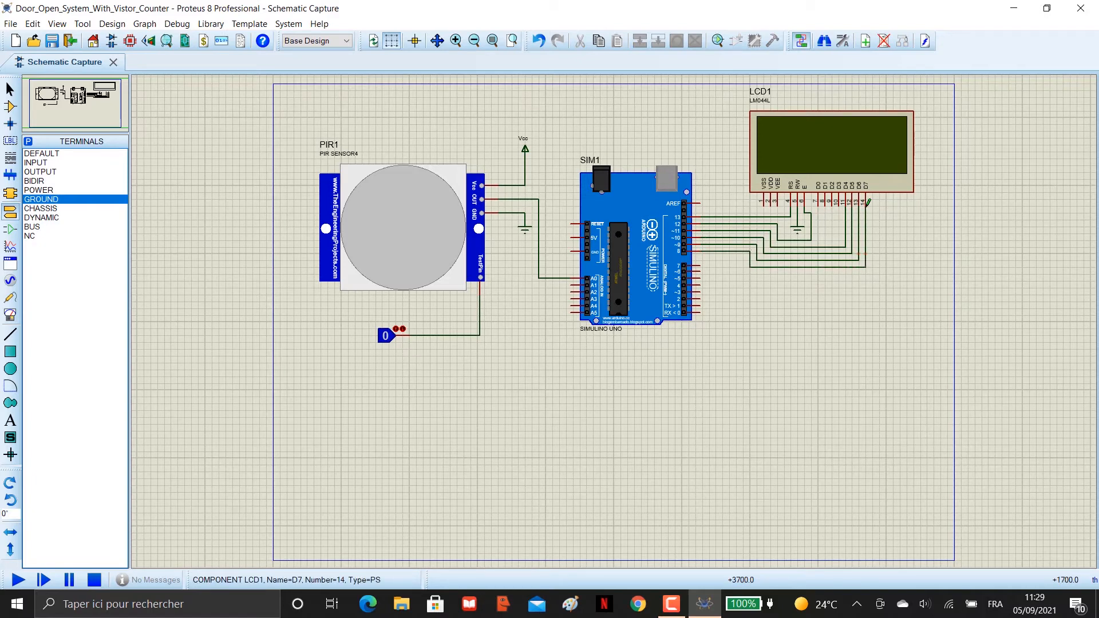
Step: Place the L293D driver below the LCD, to the right of the SIMULINO UNO board
{"action": "left_click", "coordinate": [11, 109]}
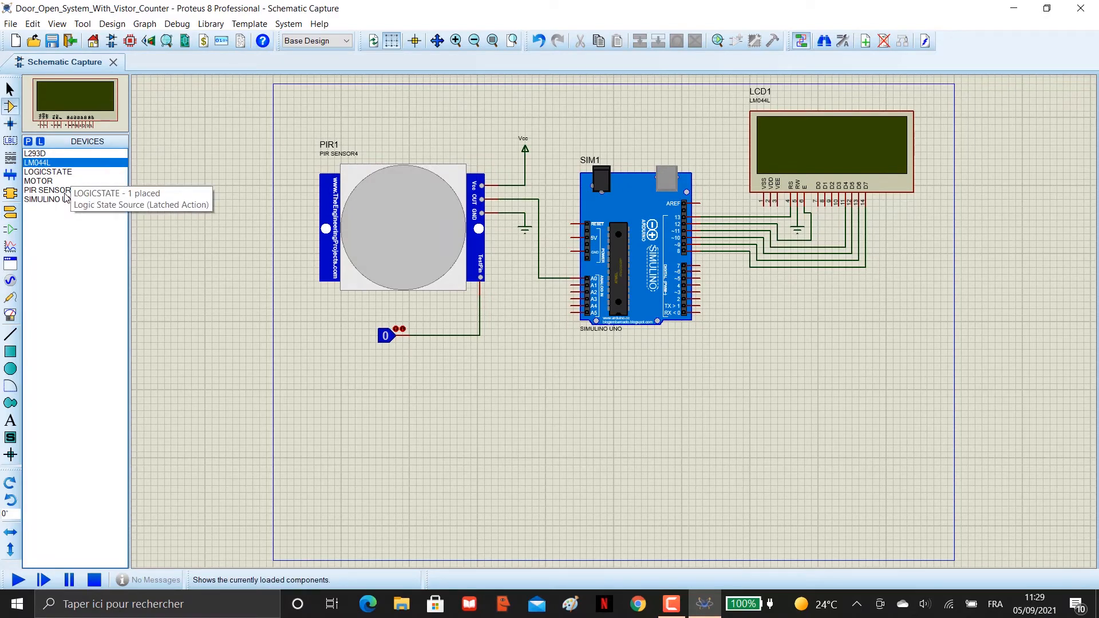
{"action": "left_click", "coordinate": [50, 155]}
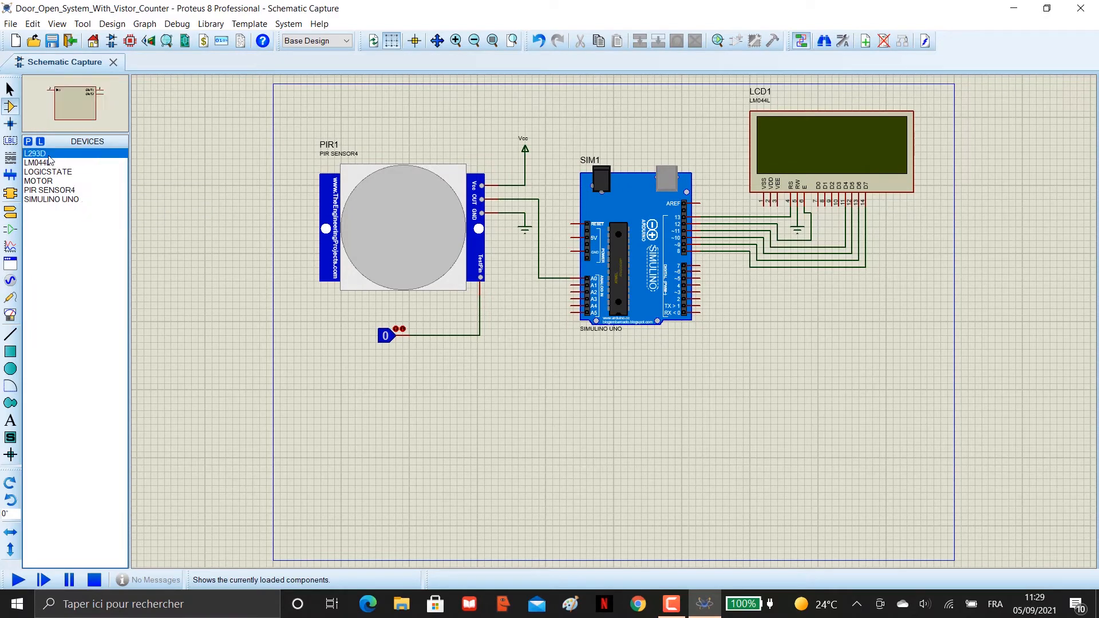
{"action": "left_click", "coordinate": [819, 327]}
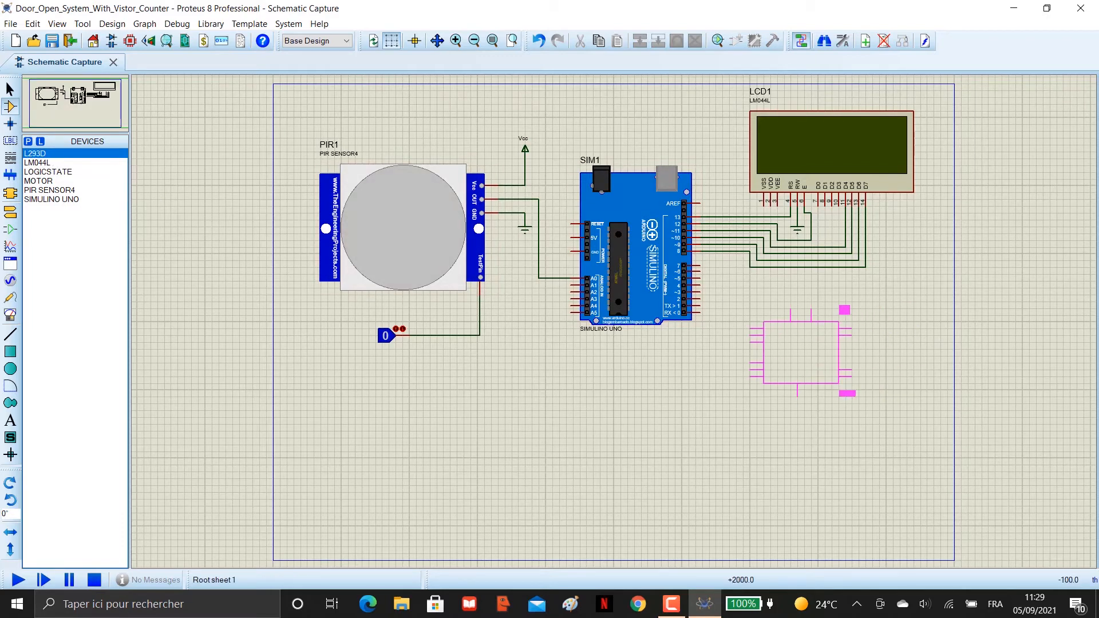
{"action": "left_click", "coordinate": [801, 352]}
Step: Place a MOTOR component to the right of the L293D driver
{"action": "left_click", "coordinate": [45, 182]}
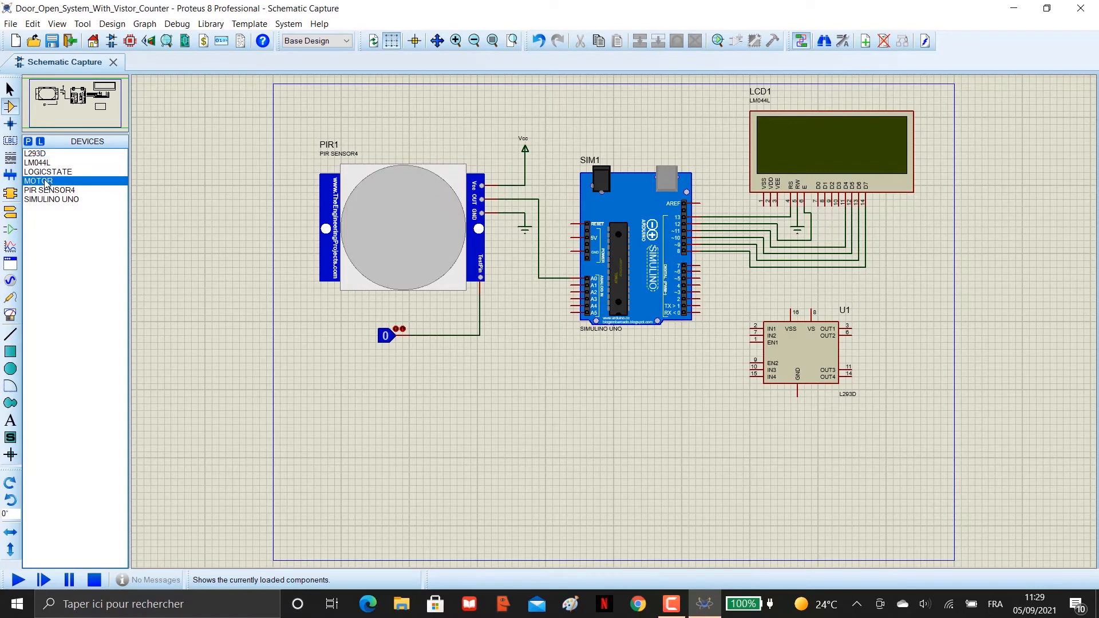
{"action": "left_click", "coordinate": [911, 345]}
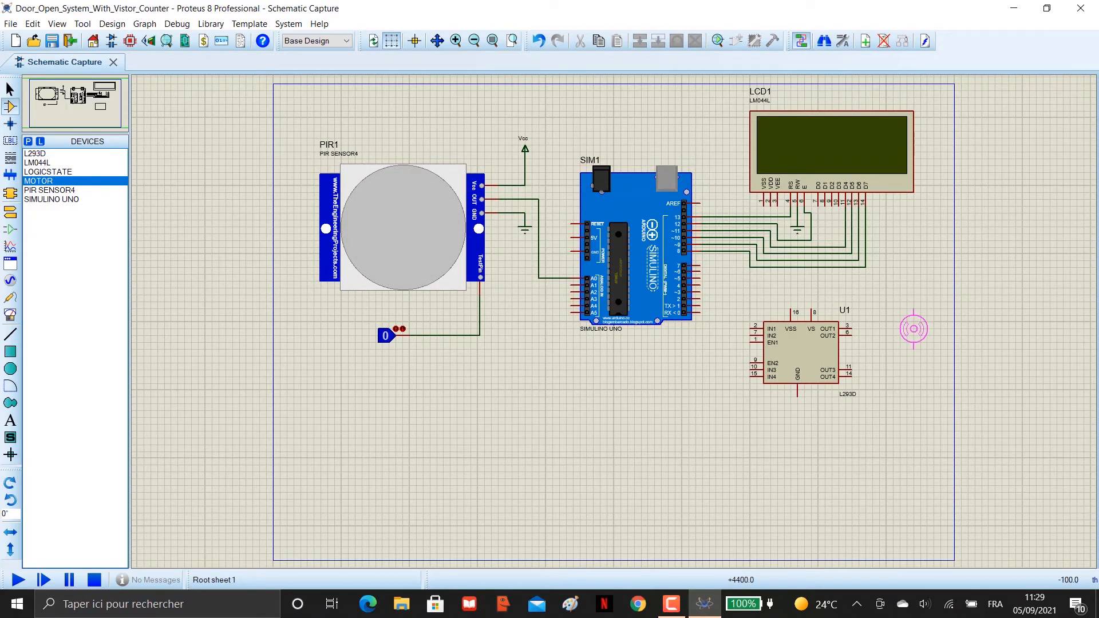
{"action": "left_click", "coordinate": [907, 323]}
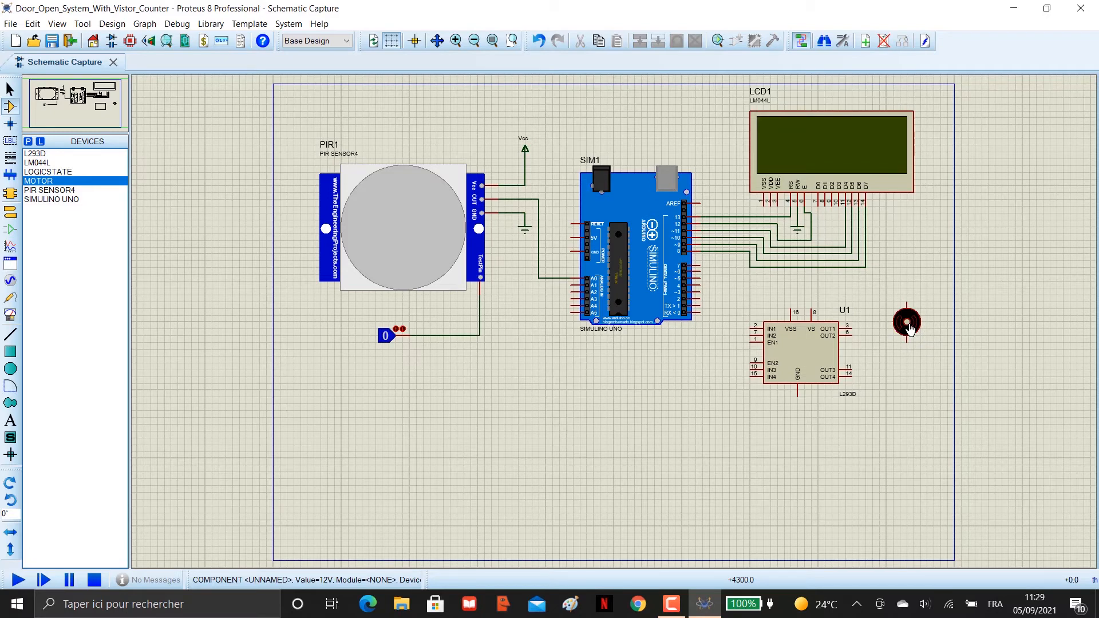
Step: Wire the motor's upper terminal to the L293D's OUT1 pin and its lower terminal to OUT2
{"action": "left_click", "coordinate": [854, 325]}
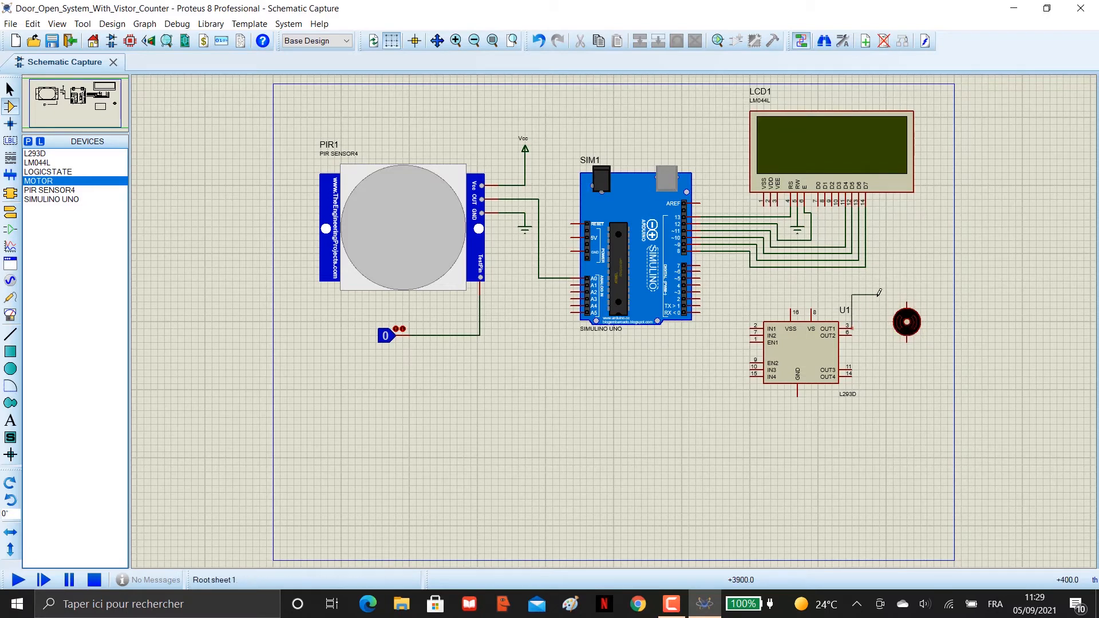
{"action": "left_click", "coordinate": [906, 301]}
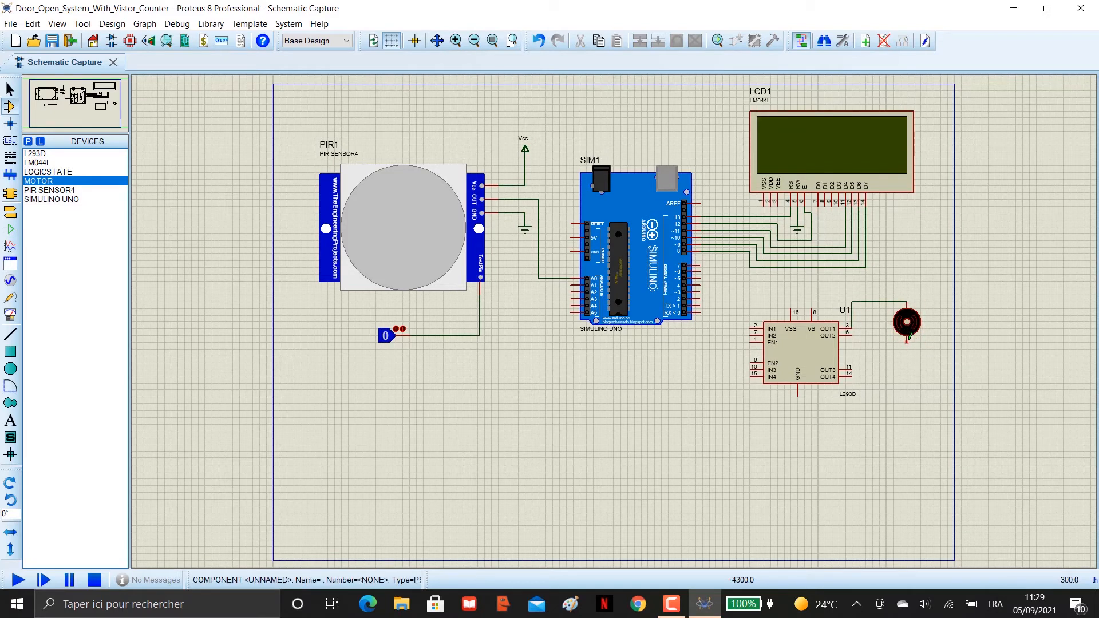
{"action": "left_click", "coordinate": [906, 342]}
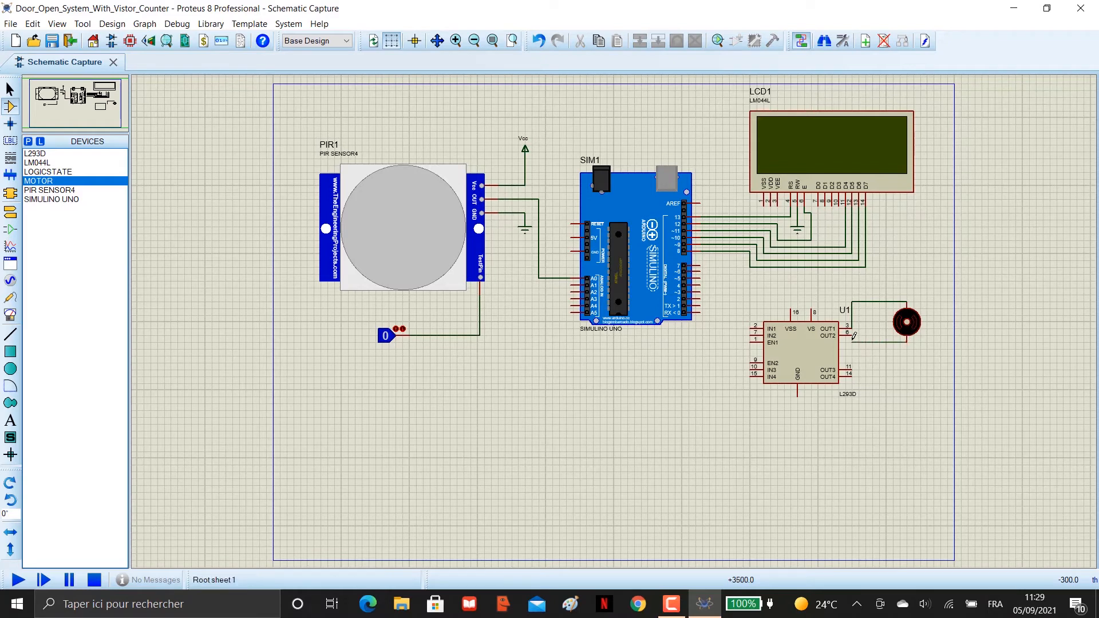
{"action": "left_click", "coordinate": [852, 334]}
Step: Add a power terminal labelled Vcc above the L293D and connect it to the VSS and VS pins
{"action": "left_click", "coordinate": [10, 211]}
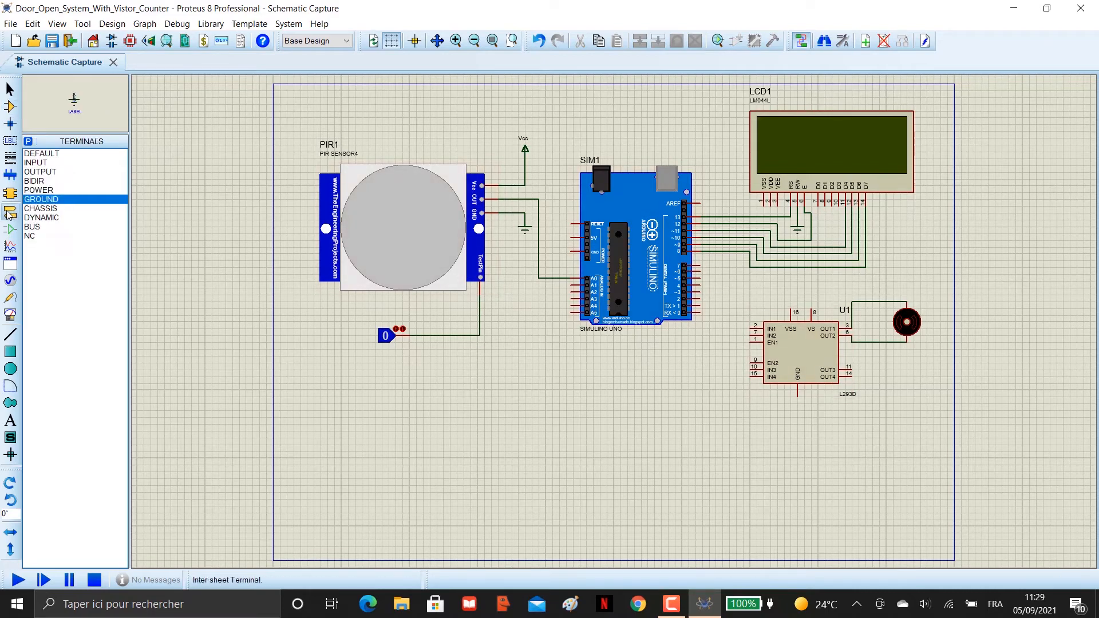
{"action": "left_click", "coordinate": [40, 190]}
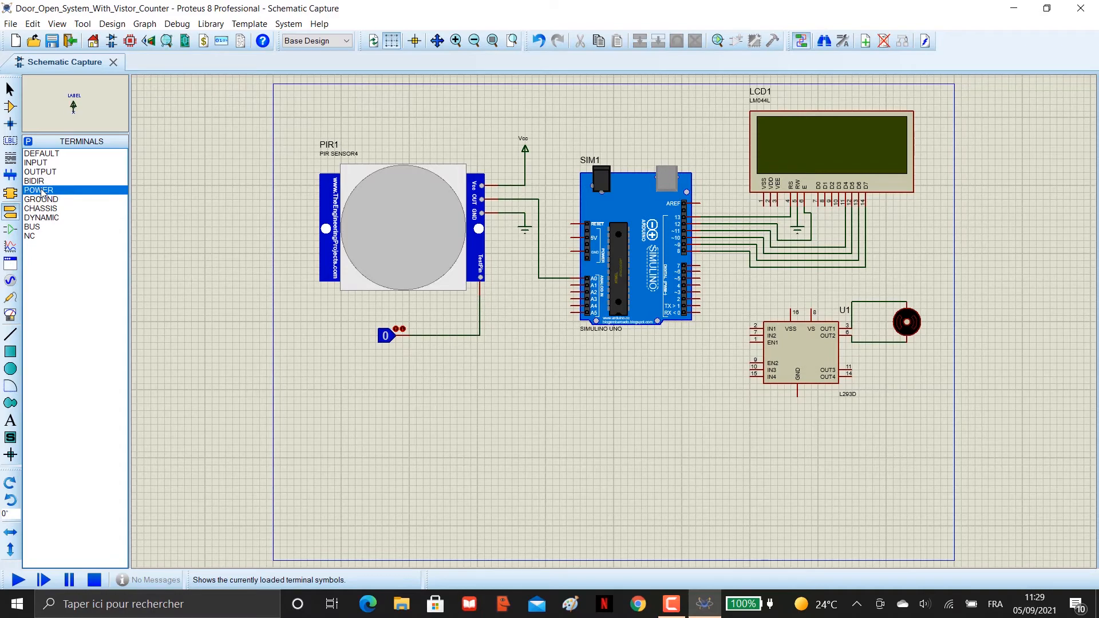
{"action": "left_click", "coordinate": [798, 288]}
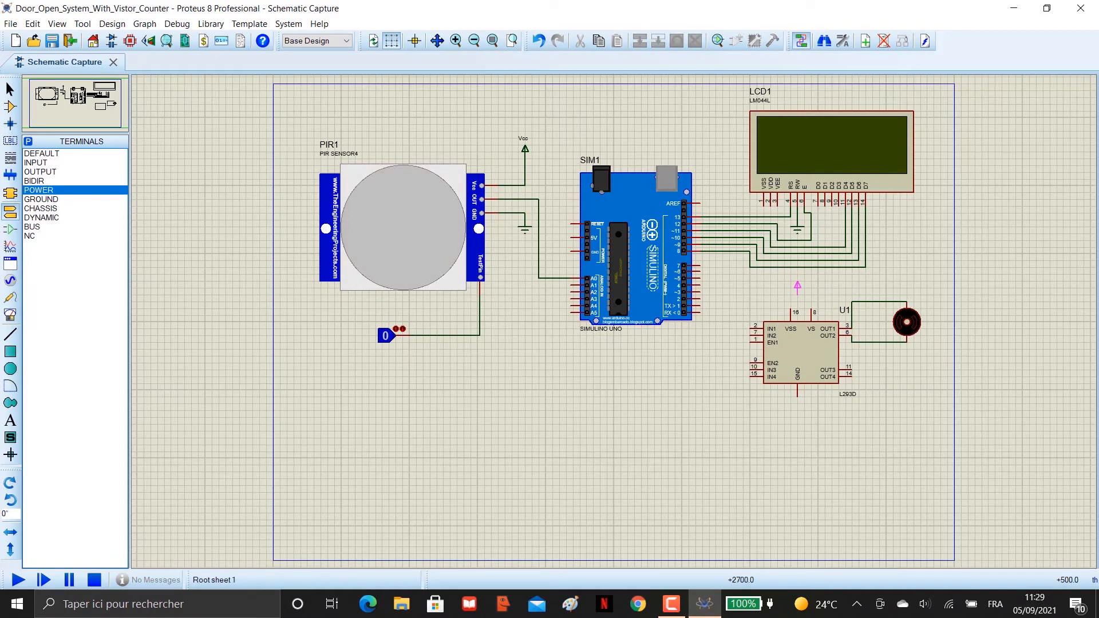
{"action": "double_click", "coordinate": [799, 290]}
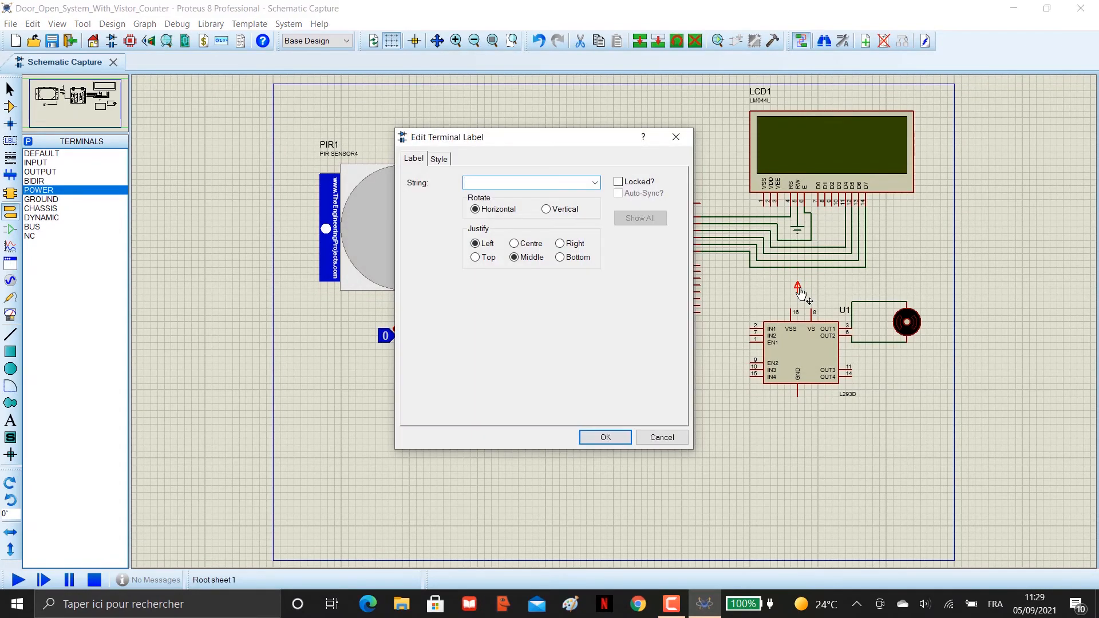
{"action": "type", "text": "Vcc"}
{"action": "key", "text": "Return"}
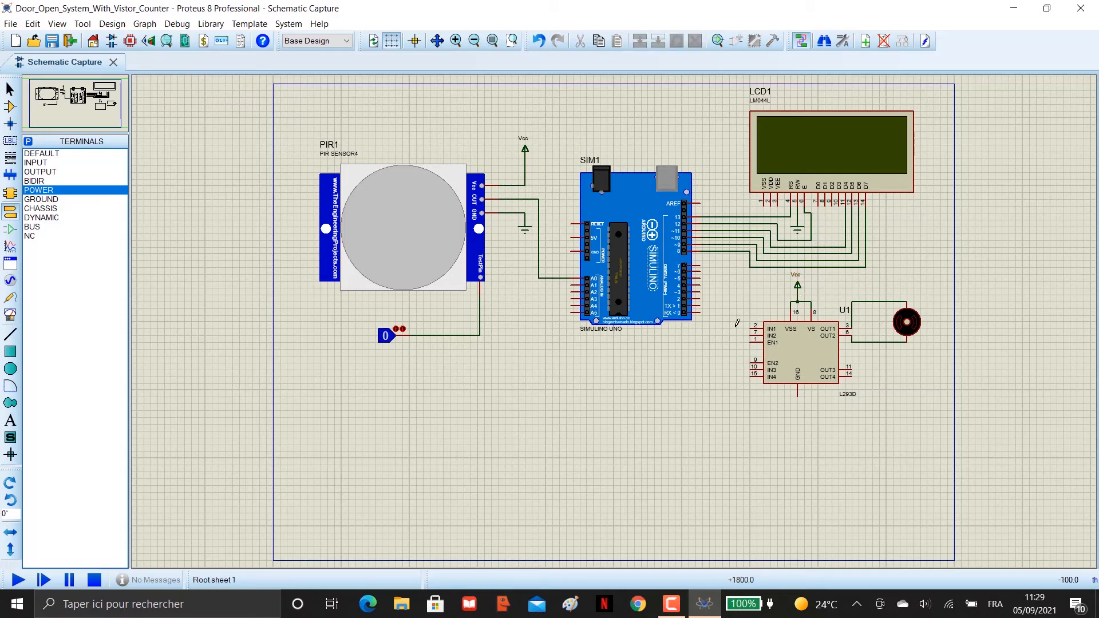
Step: Place a ground terminal below the L293D and wire it to the driver's GND pin
{"action": "left_click", "coordinate": [73, 200]}
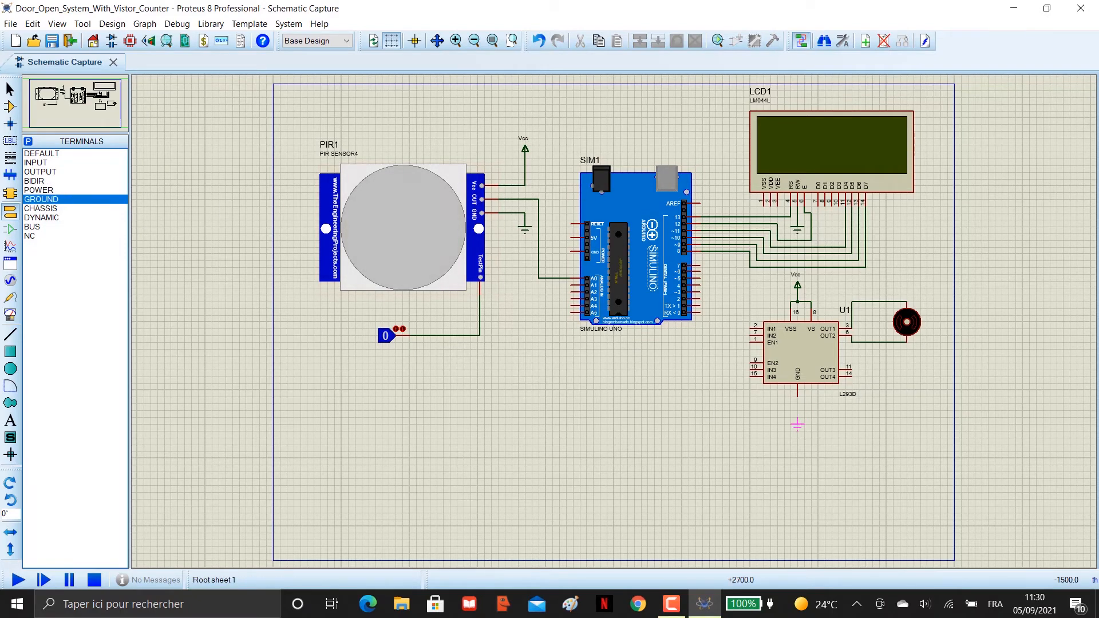
{"action": "left_click", "coordinate": [798, 424]}
{"action": "left_click", "coordinate": [797, 396]}
{"action": "left_click", "coordinate": [802, 412]}
Step: Wire the L293D's IN1 pin to the board's TX pin 1 and IN2 to its RX pin 0
{"action": "left_click", "coordinate": [701, 304]}
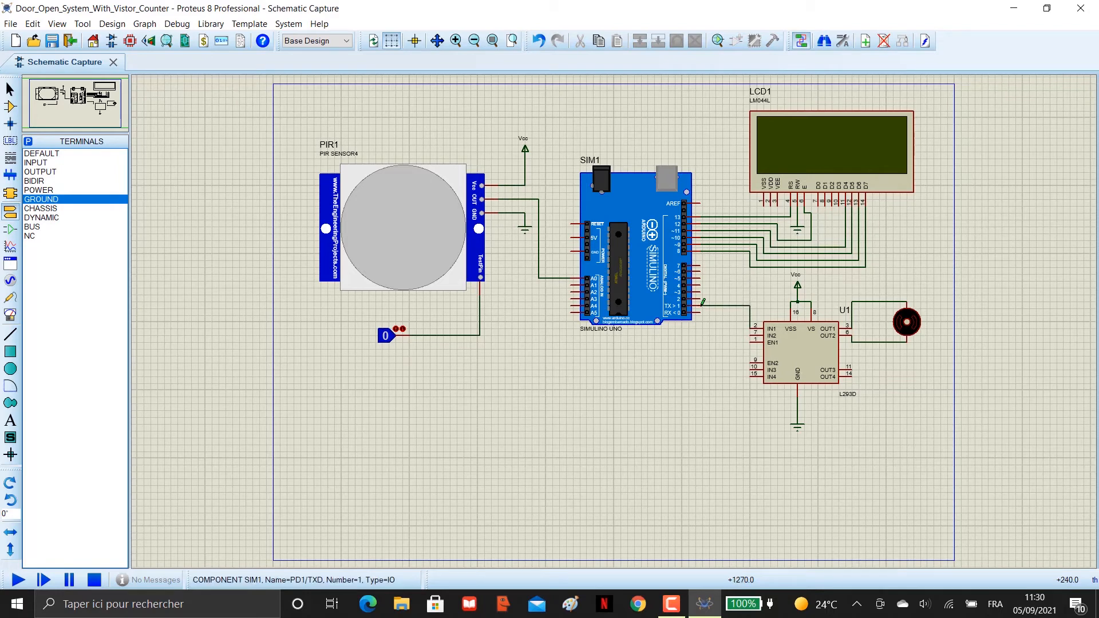
{"action": "left_click", "coordinate": [748, 334]}
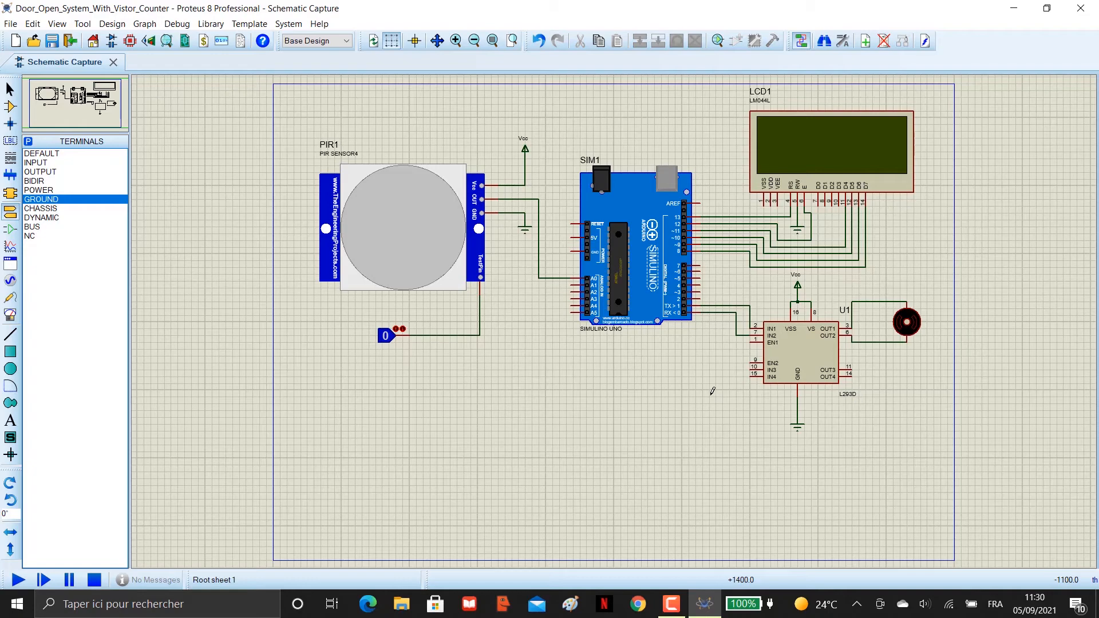
Step: Open the Automatic_Door_Open_System_With_Vistor_Counter sketch in the Arduino IDE from the Door Open System With Vistor Counter folder on the desktop
{"action": "left_click", "coordinate": [802, 323]}
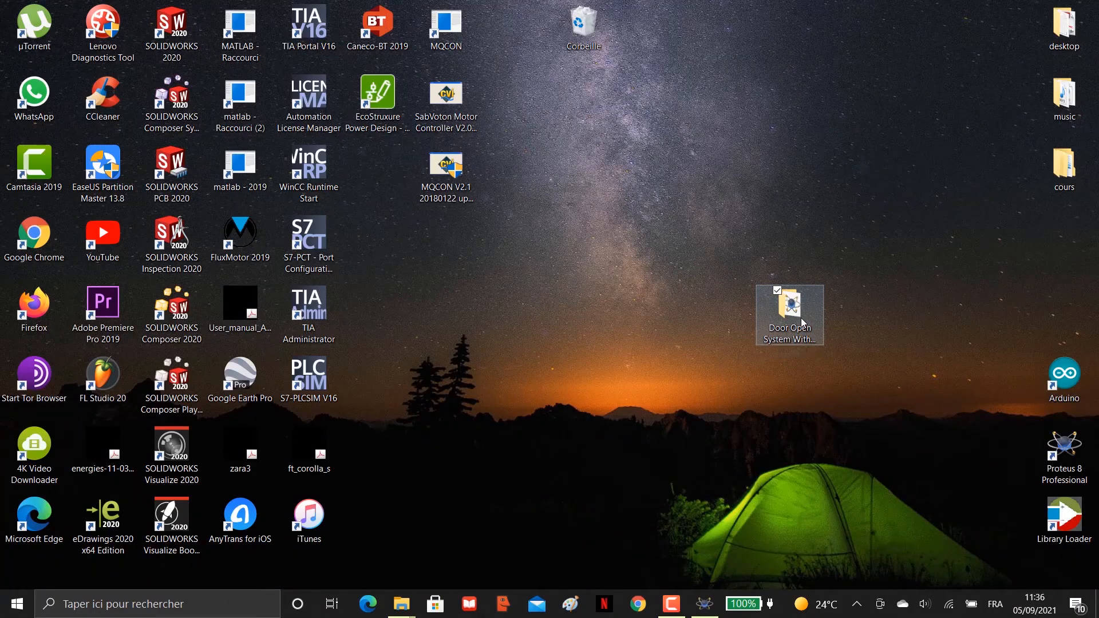
{"action": "double_click", "coordinate": [801, 322]}
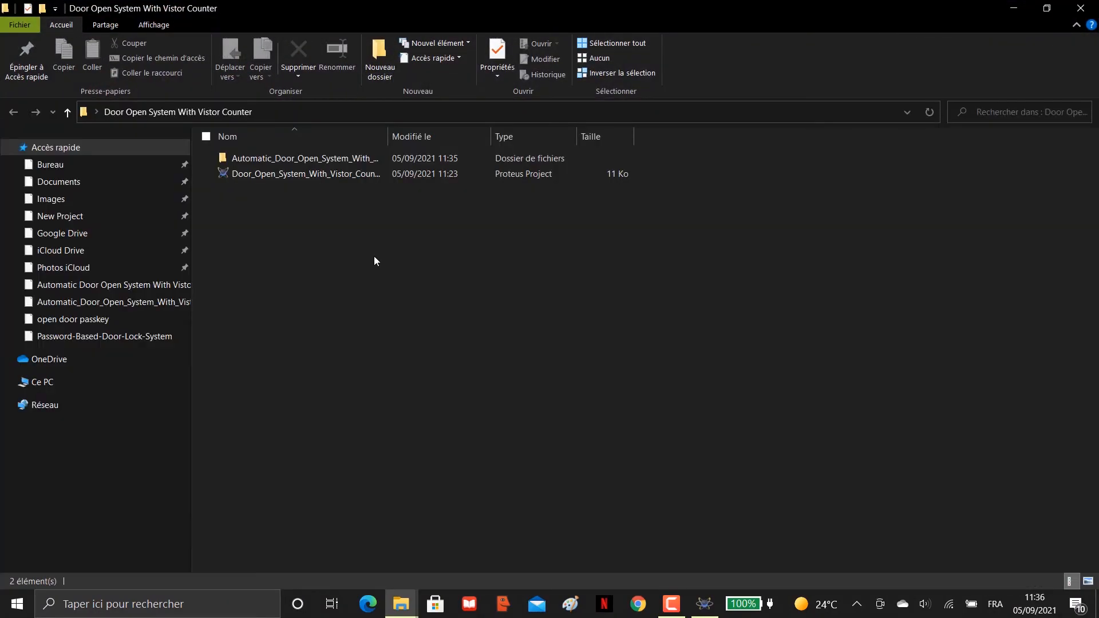
{"action": "double_click", "coordinate": [302, 160]}
{"action": "double_click", "coordinate": [302, 160]}
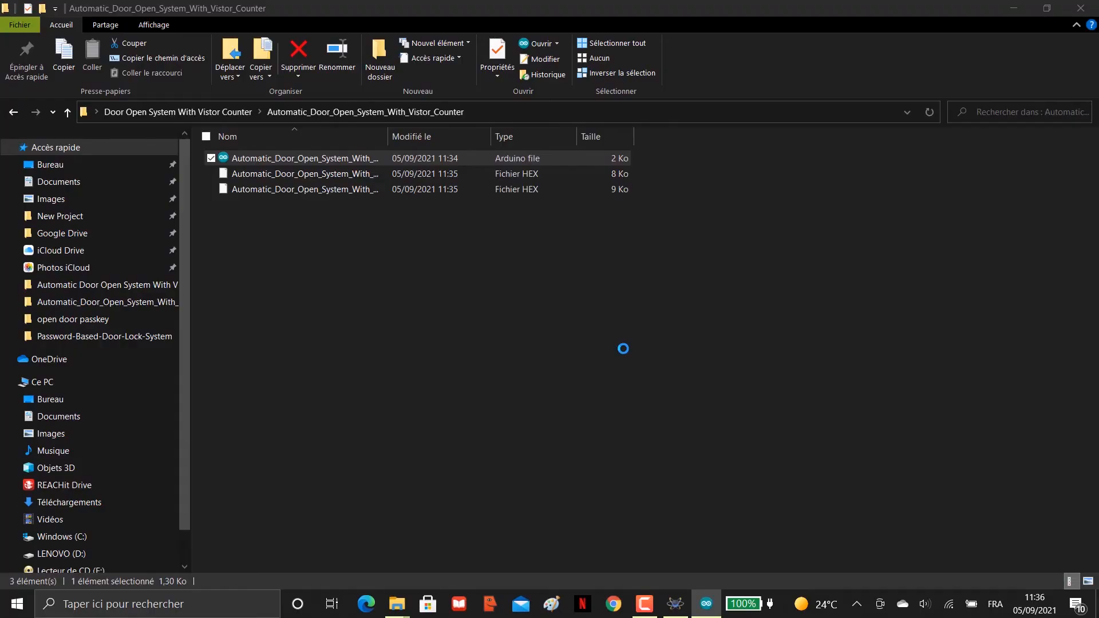
{"action": "left_click", "coordinate": [705, 608]}
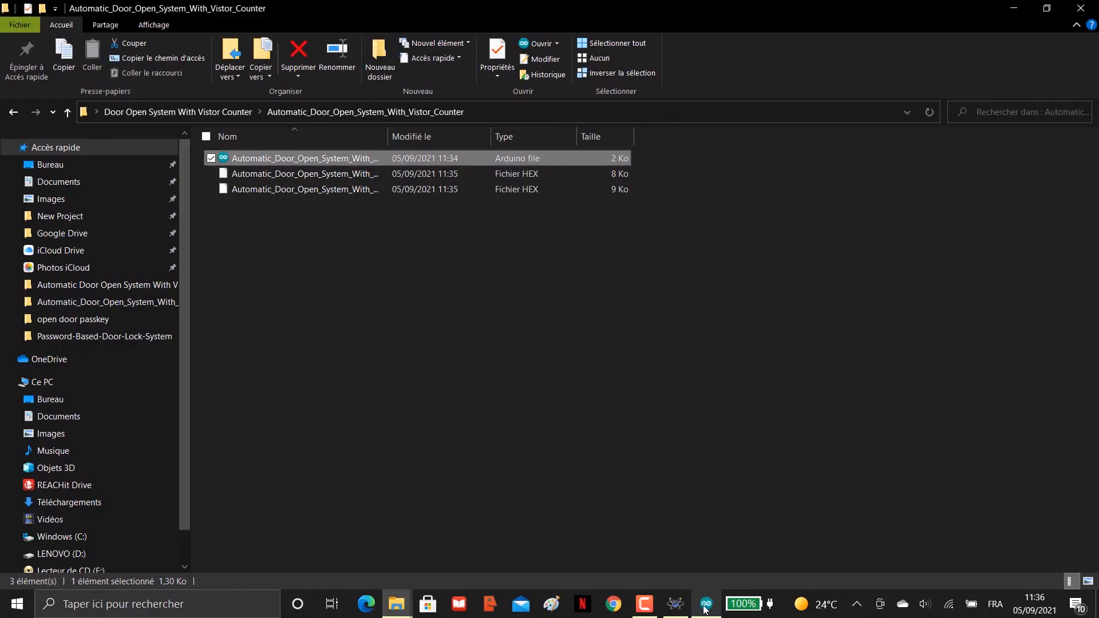
{"action": "left_click", "coordinate": [706, 608]}
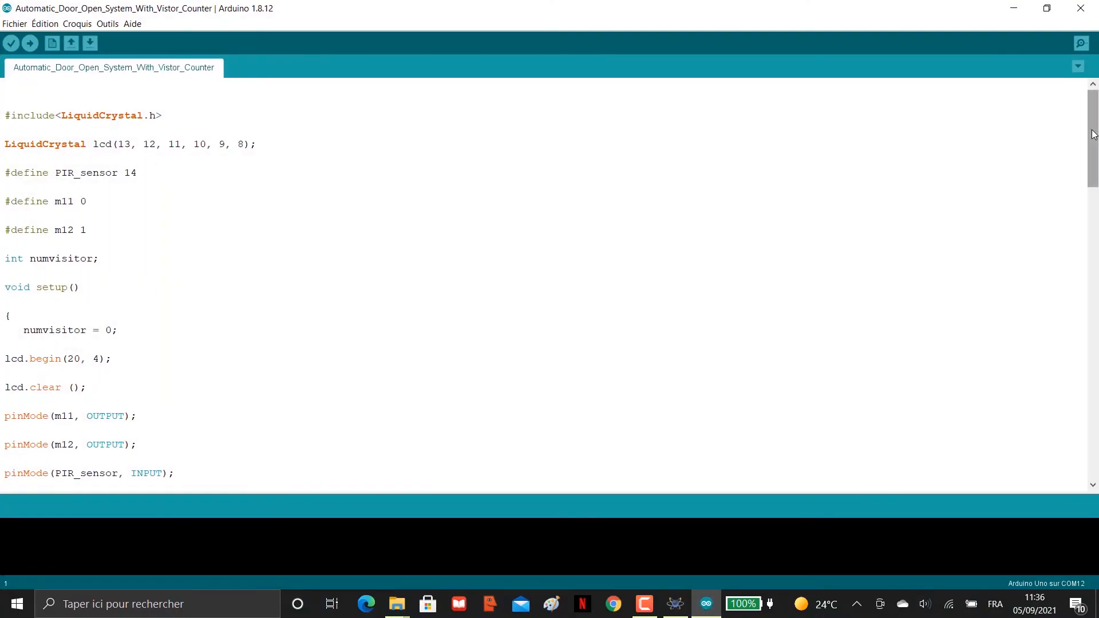
Step: Review the top of the sketch code and check its board type and programmer settings
{"action": "mouse_move", "coordinate": [1094, 135]}
{"action": "left_mouse_down"}
{"action": "mouse_move", "coordinate": [1097, 430]}
{"action": "mouse_move", "coordinate": [1097, 138]}
{"action": "left_mouse_up"}
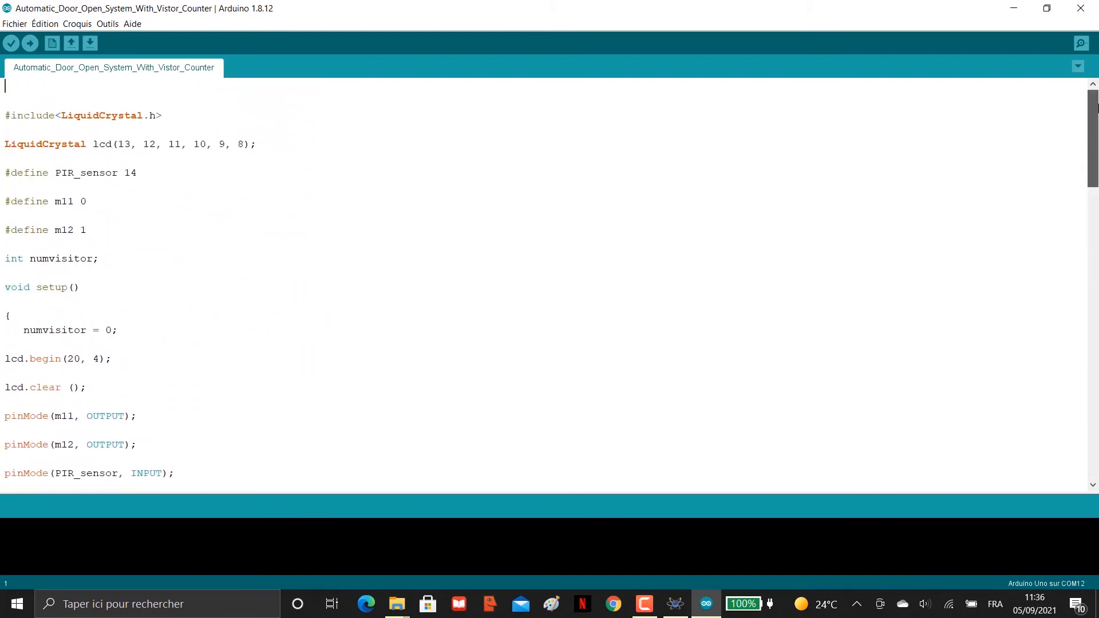
{"action": "left_click", "coordinate": [108, 25]}
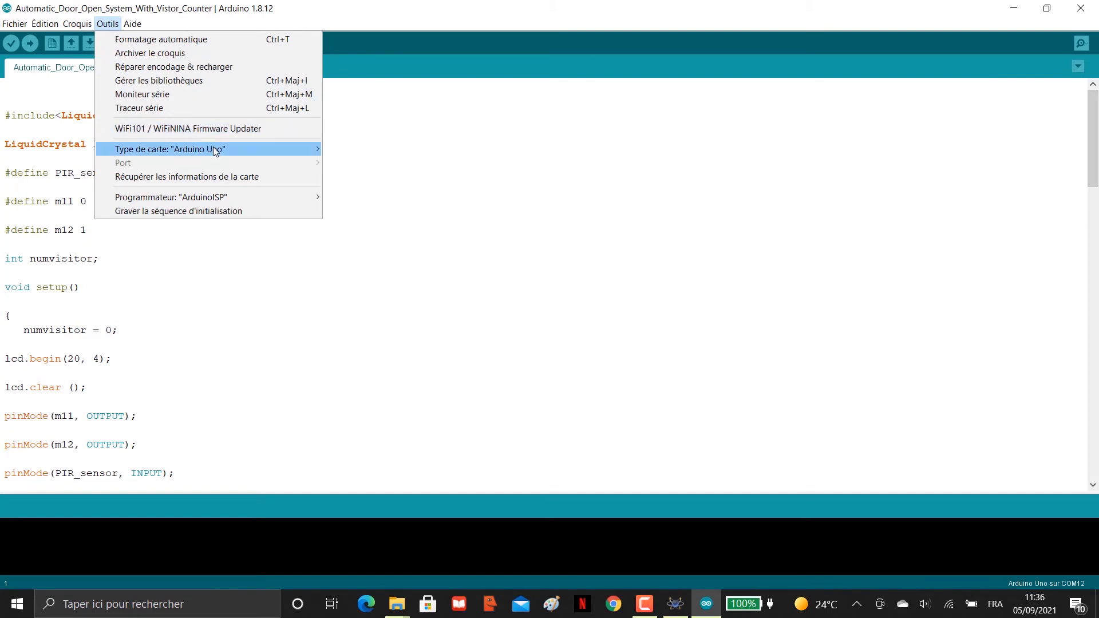
{"action": "mouse_move", "coordinate": [216, 151]}
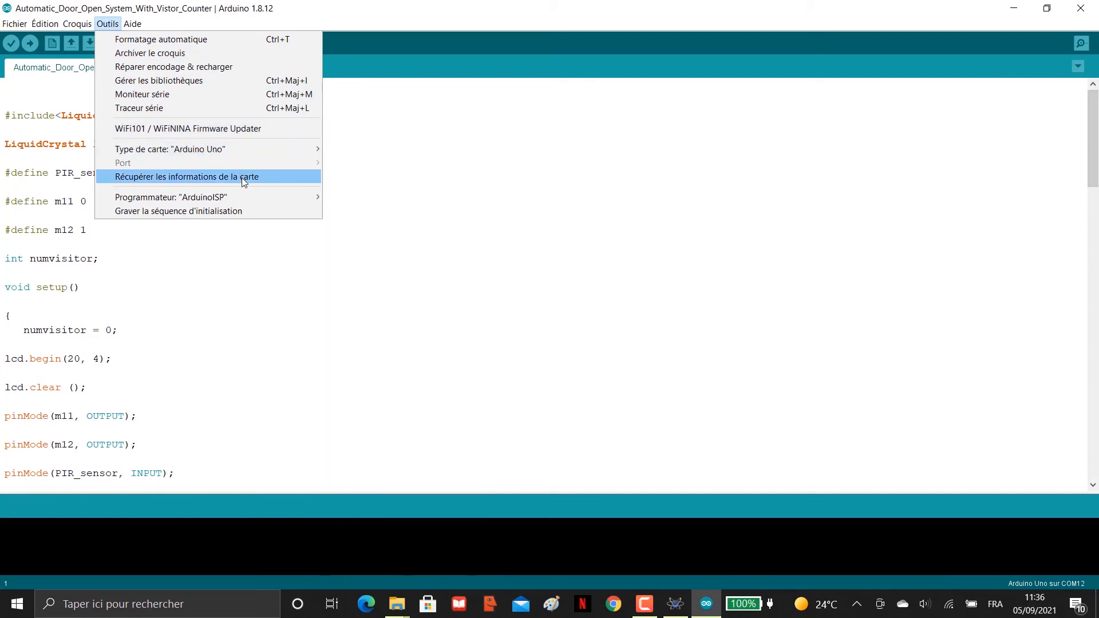
{"action": "mouse_move", "coordinate": [251, 198]}
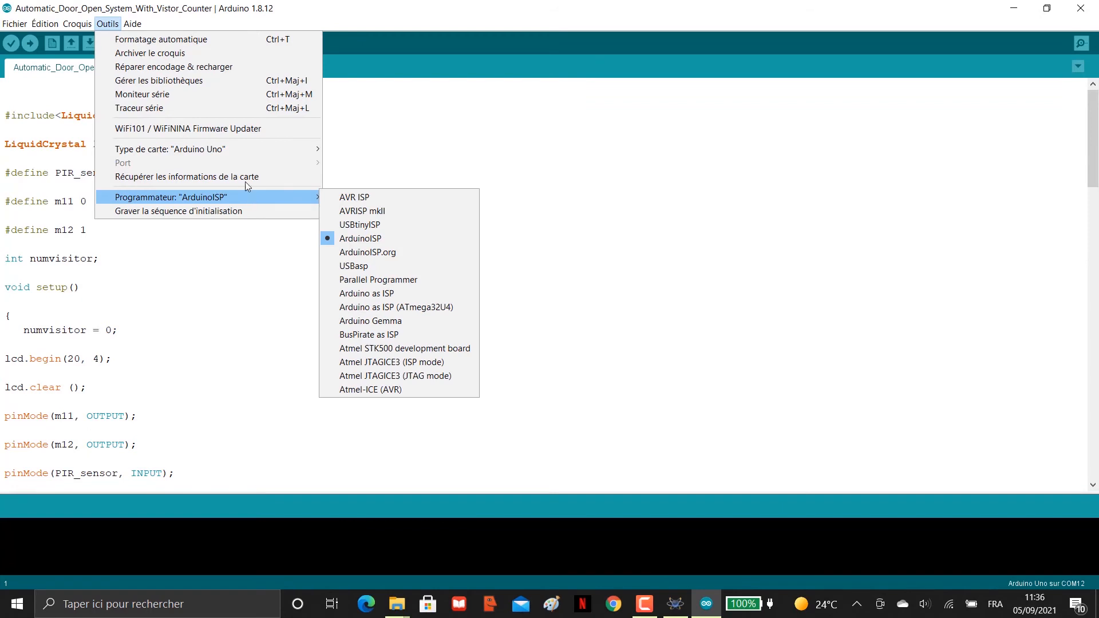
Step: Search the Library Manager for "liquidcrystal" to check the library's installation, and close the manager
{"action": "mouse_move", "coordinate": [93, 27]}
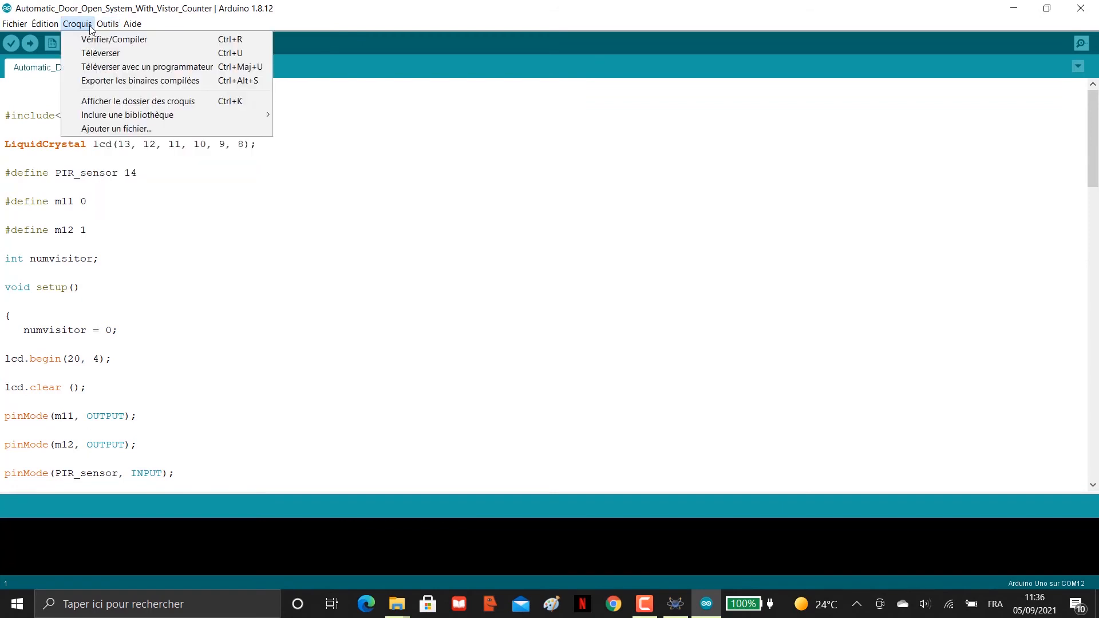
{"action": "mouse_move", "coordinate": [126, 114]}
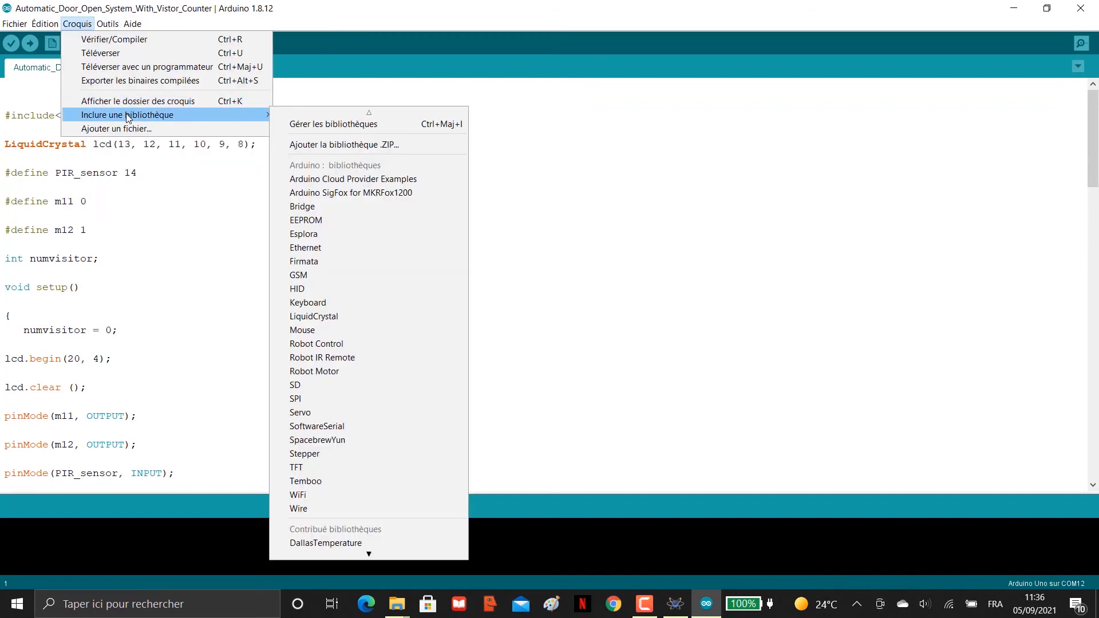
{"action": "left_click", "coordinate": [347, 127]}
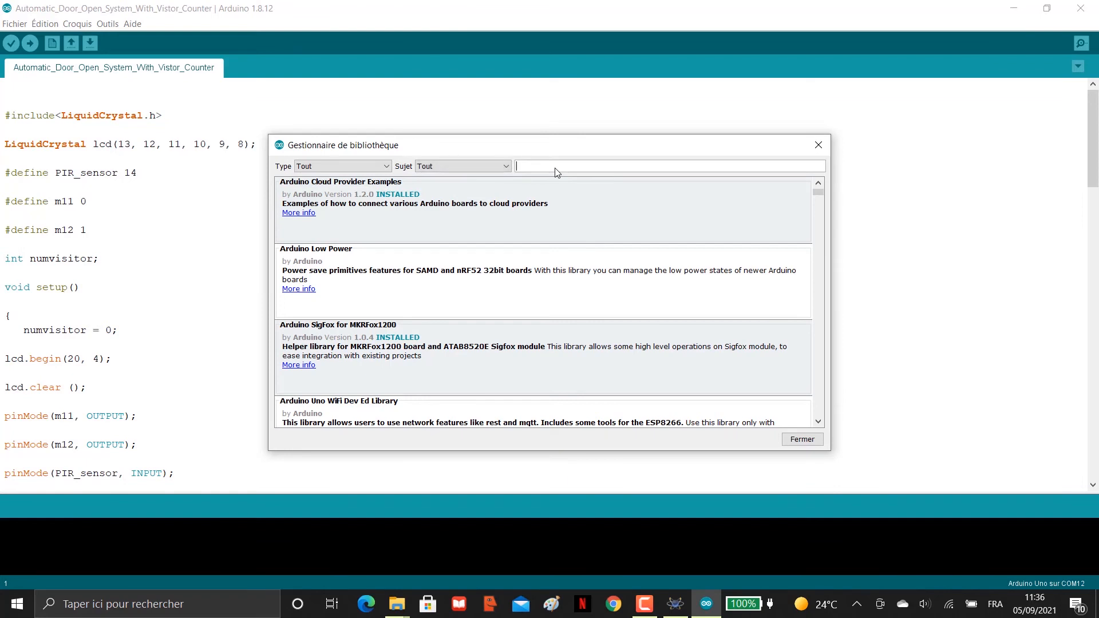
{"action": "left_click", "coordinate": [555, 168]}
{"action": "type", "text": "liquidcrystal"}
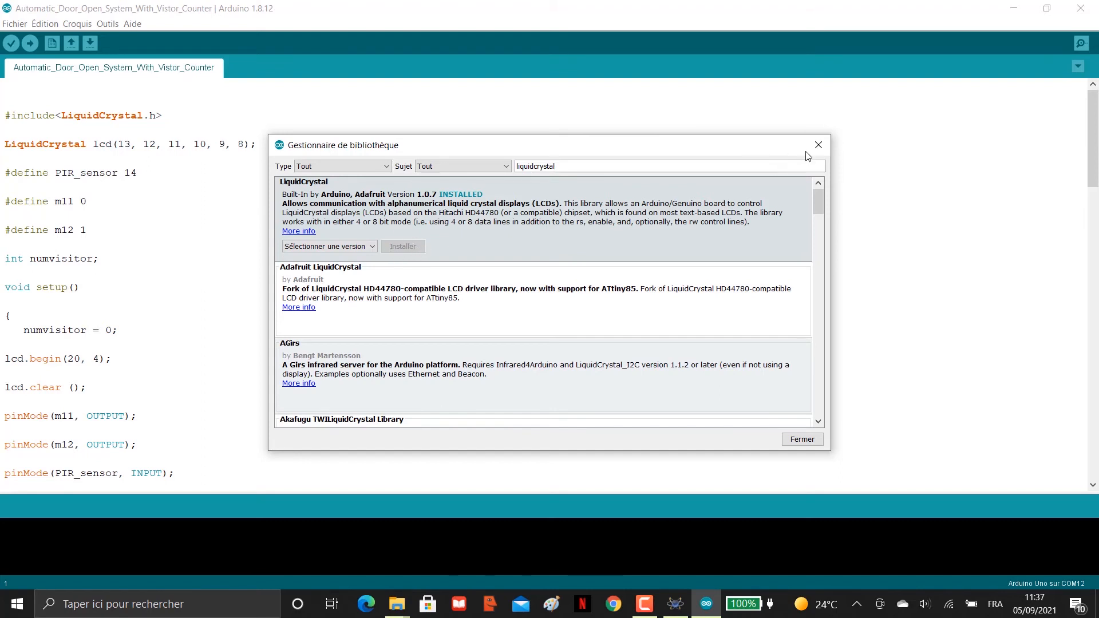
{"action": "left_click", "coordinate": [818, 144]}
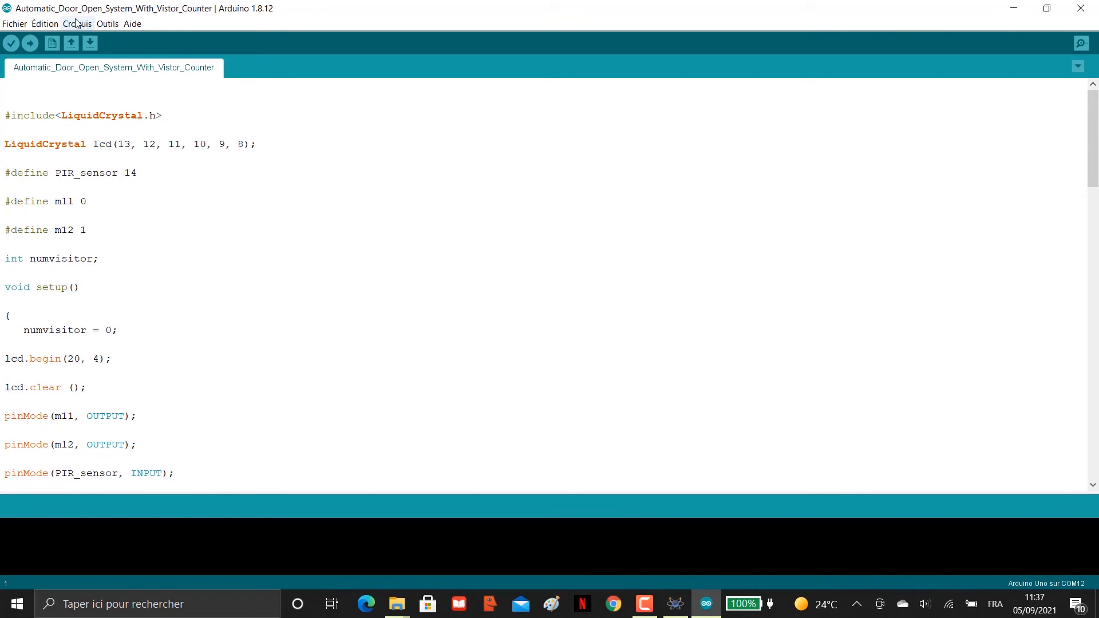
Step: Compile the door-opening sketch and export its compiled binaries
{"action": "left_click", "coordinate": [11, 43]}
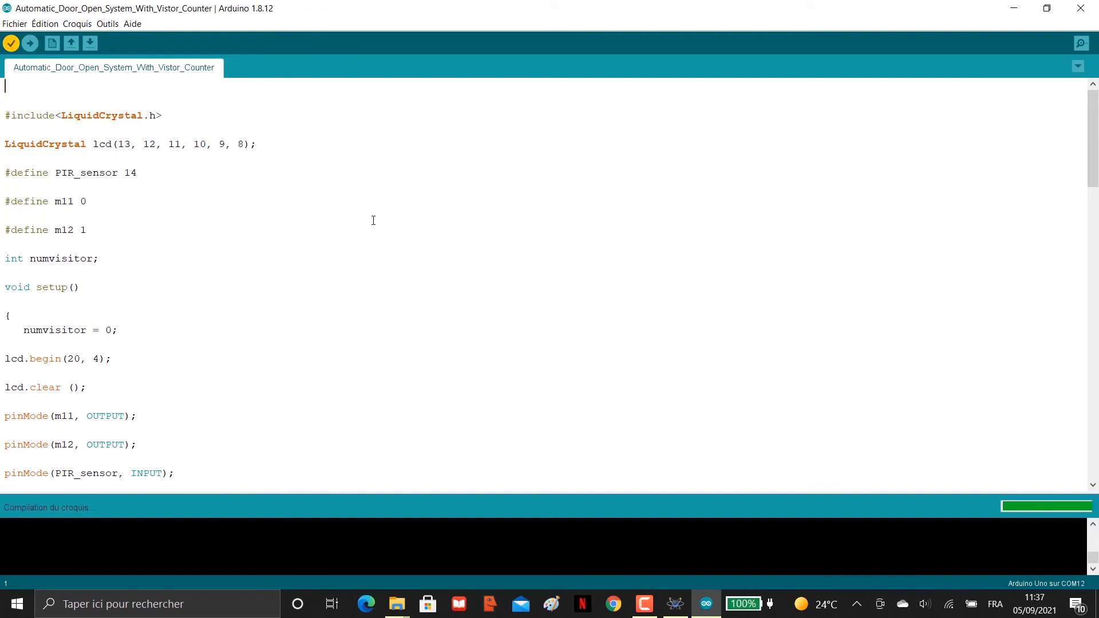
{"action": "left_click", "coordinate": [76, 25]}
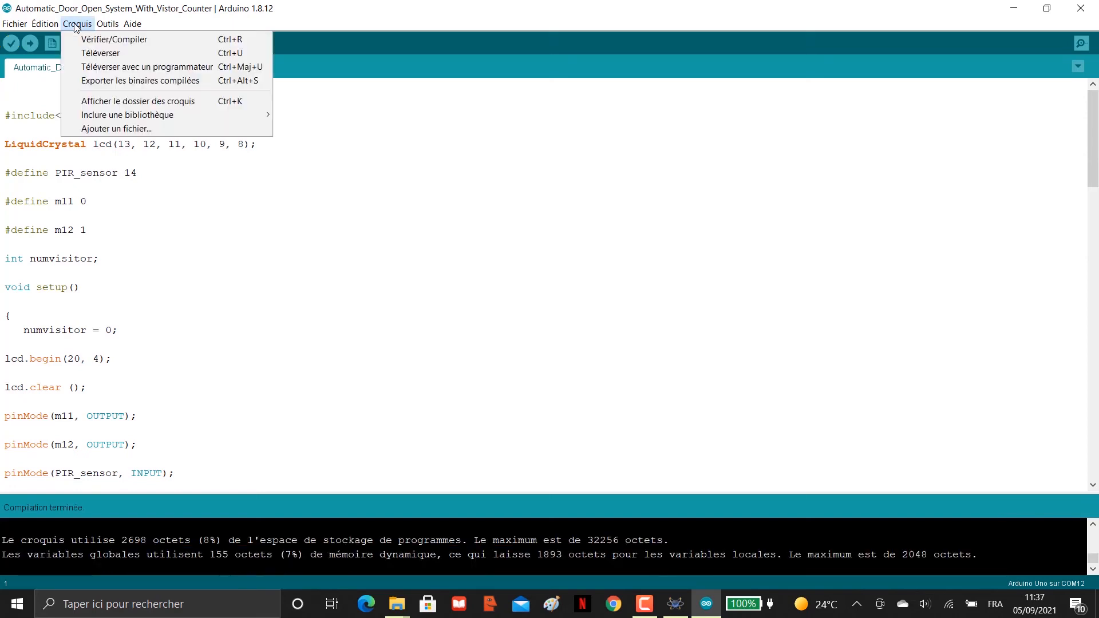
{"action": "left_click", "coordinate": [106, 80]}
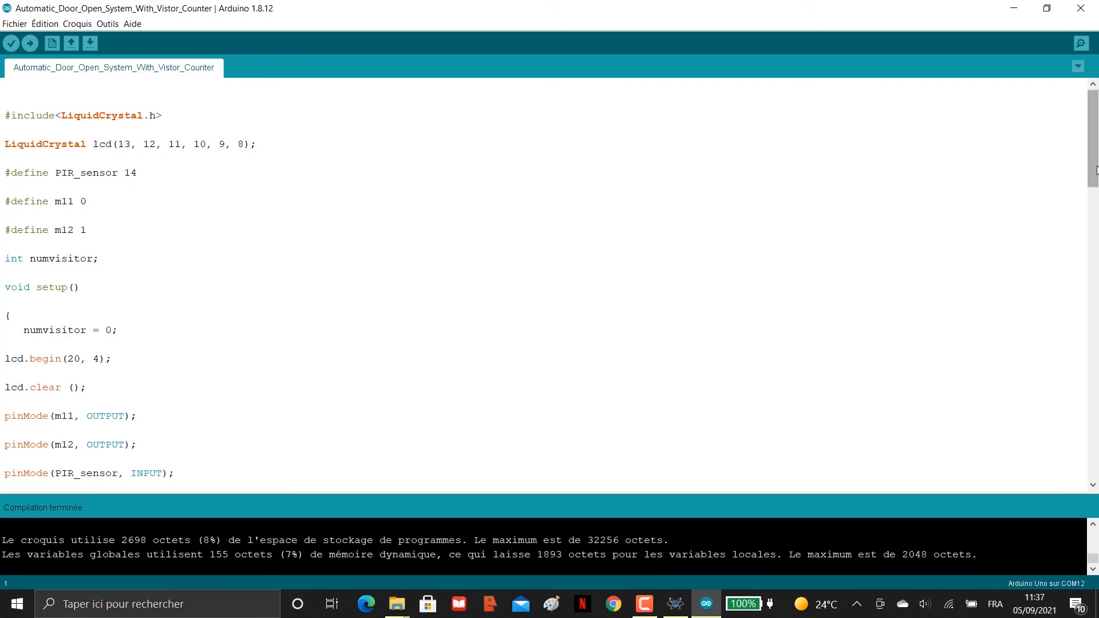
Step: In Proteus, load Automatic_Door_Open_System_With_Vistor_Counter.ino.standard.hex as the program file of the SIMULINO UNO board
{"action": "left_click", "coordinate": [677, 604]}
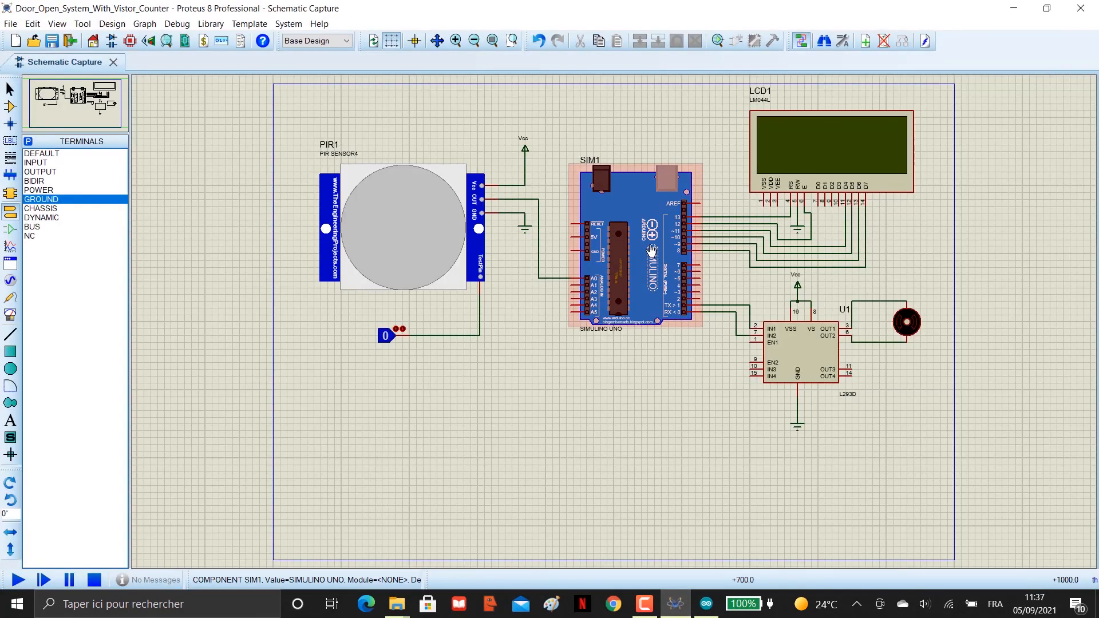
{"action": "double_click", "coordinate": [648, 250]}
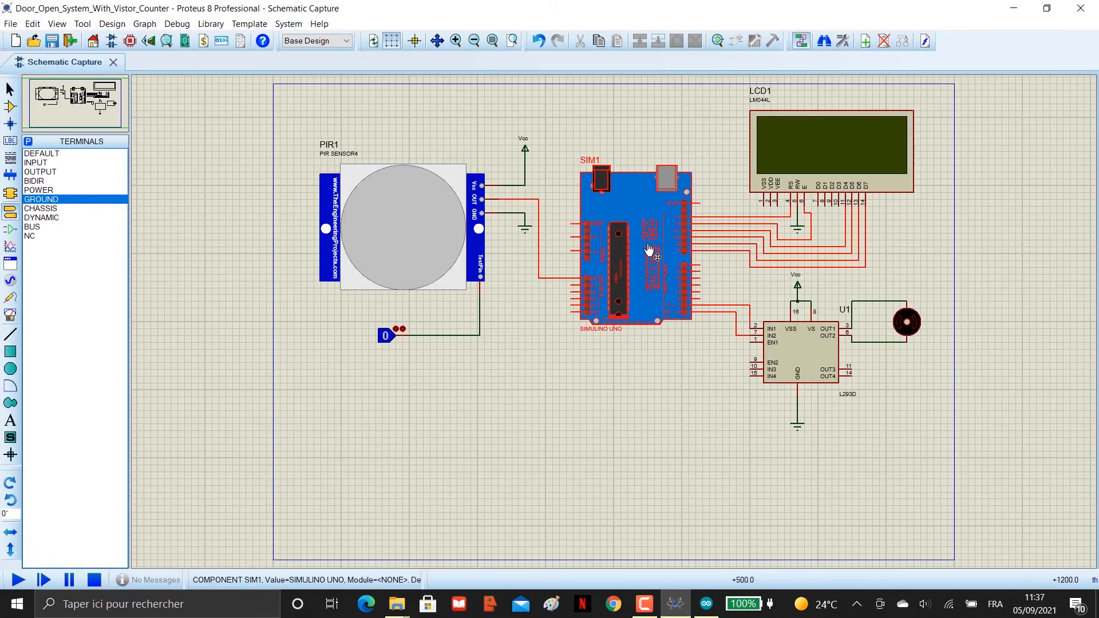
{"action": "left_click", "coordinate": [603, 184]}
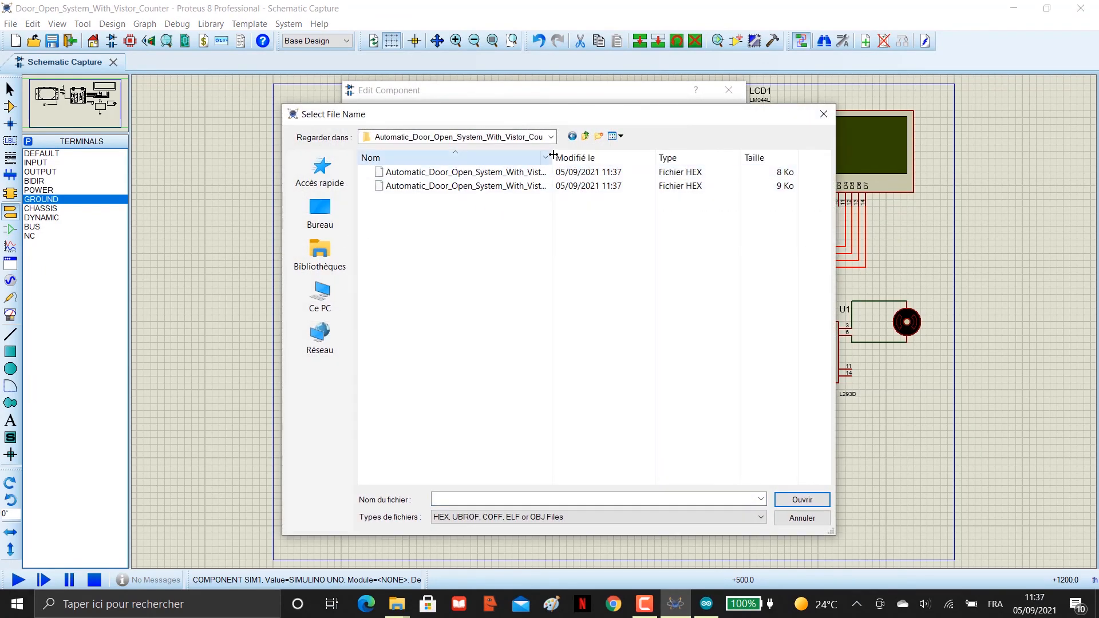
{"action": "left_click_drag", "start_coordinate": [553, 154], "coordinate": [661, 153]}
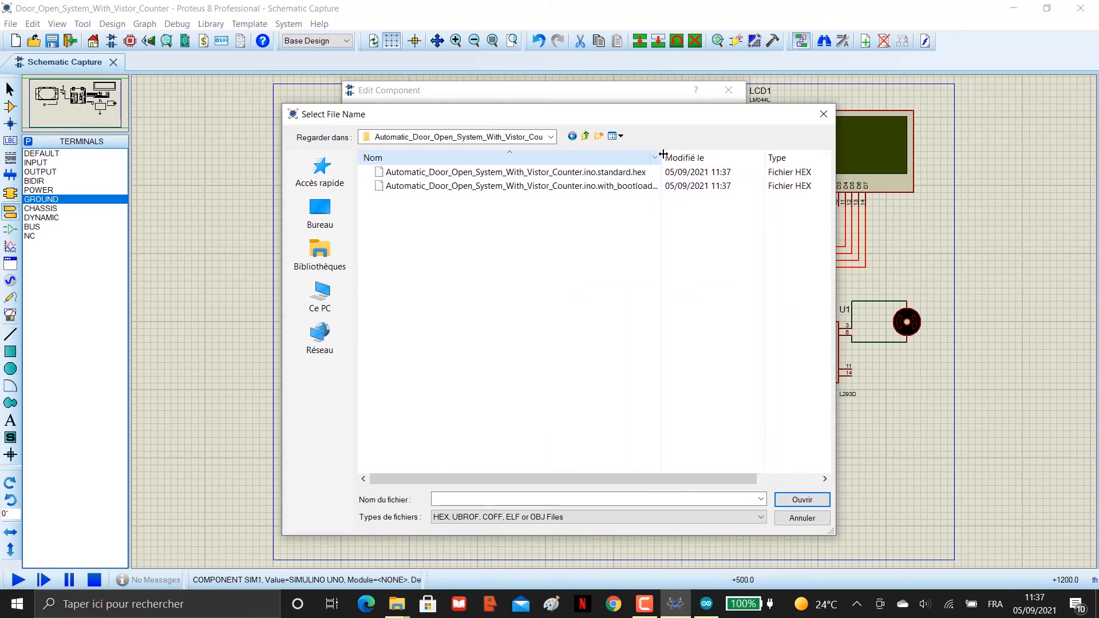
{"action": "left_click", "coordinate": [610, 173]}
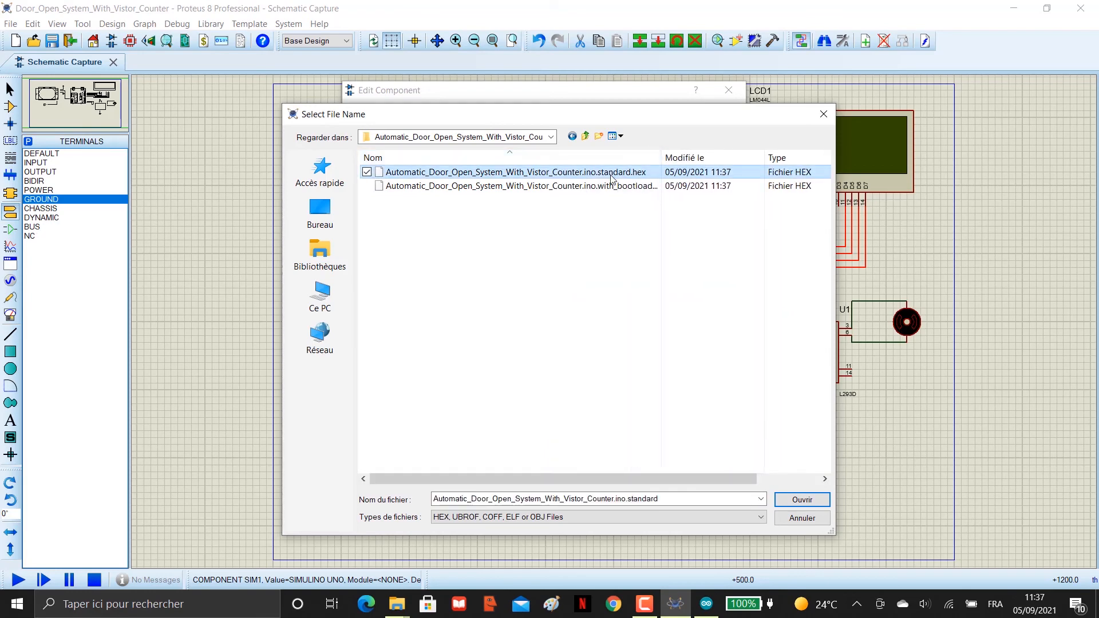
{"action": "left_click", "coordinate": [801, 500]}
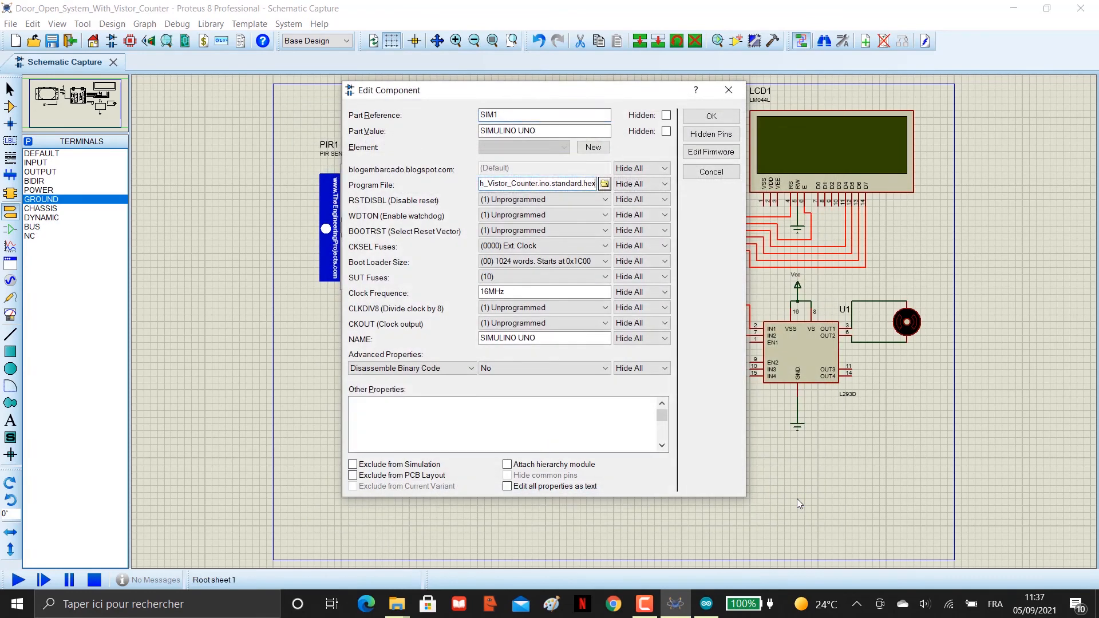
{"action": "left_click", "coordinate": [711, 117]}
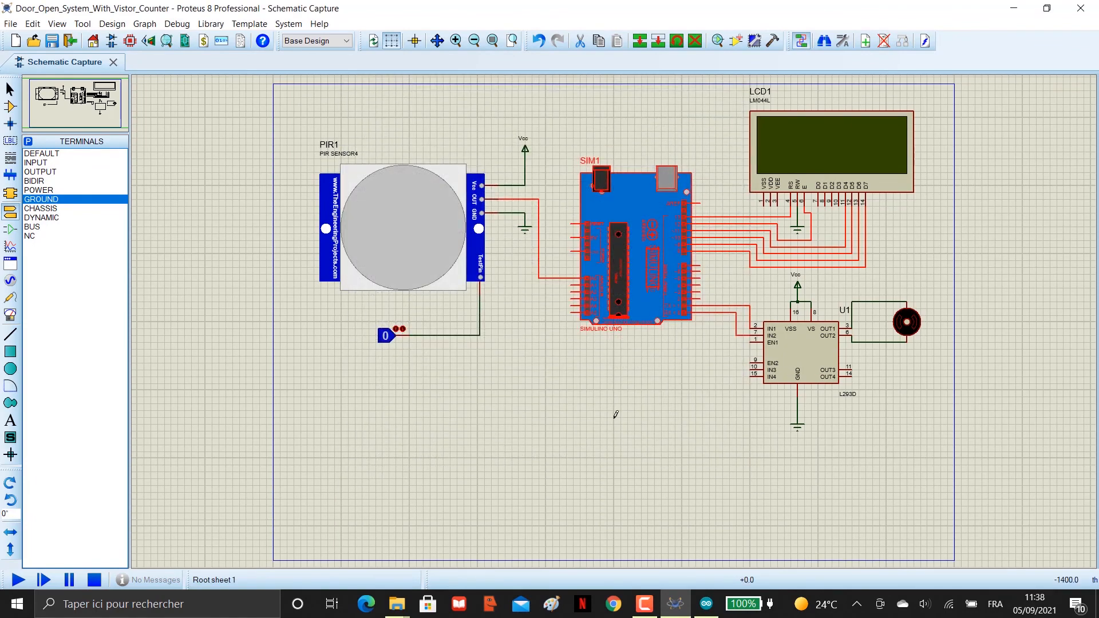
Step: Set PIRSensorTEP.hex from the PIR Sensor Library for Proteus folder as the program file of the PIR sensor
{"action": "left_click", "coordinate": [421, 239]}
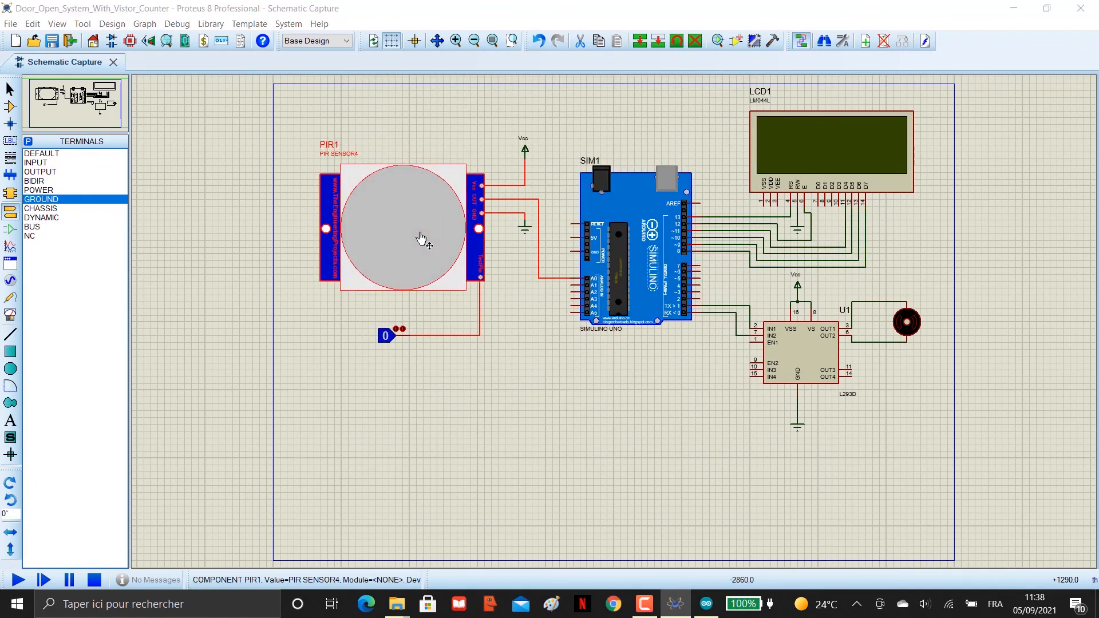
{"action": "left_click", "coordinate": [422, 239]}
{"action": "left_click", "coordinate": [598, 247]}
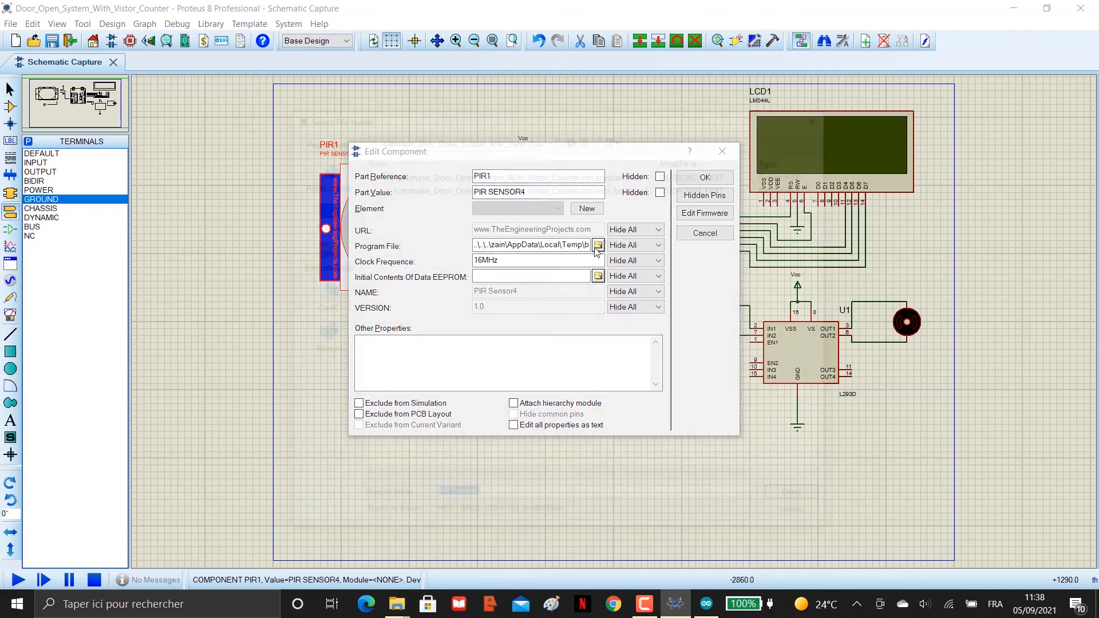
{"action": "left_click", "coordinate": [585, 136]}
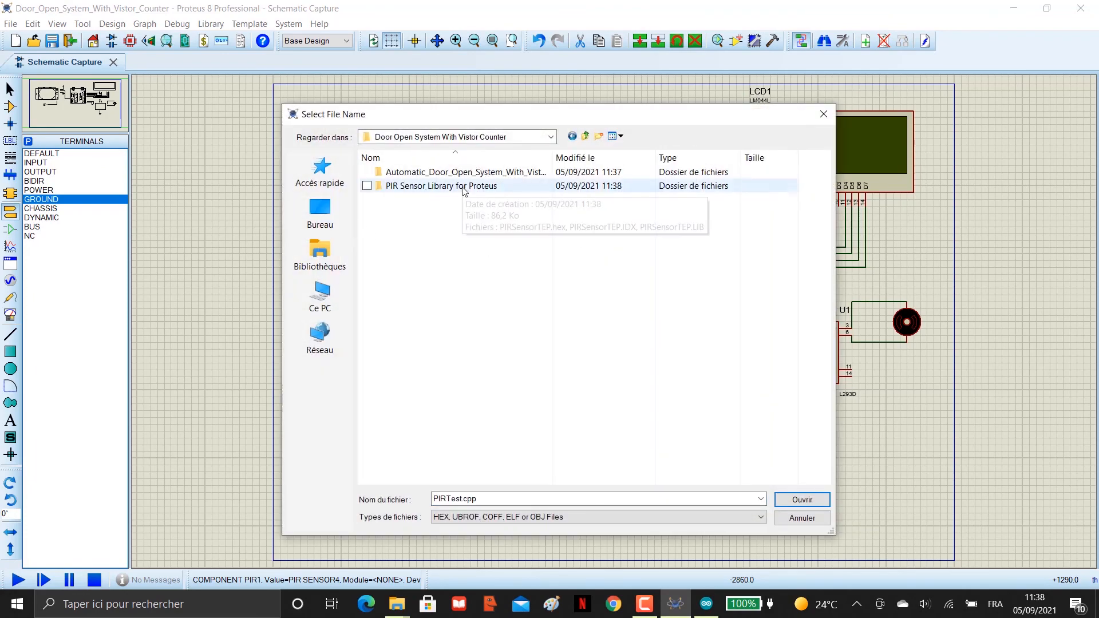
{"action": "double_click", "coordinate": [463, 187]}
{"action": "left_click", "coordinate": [449, 174]}
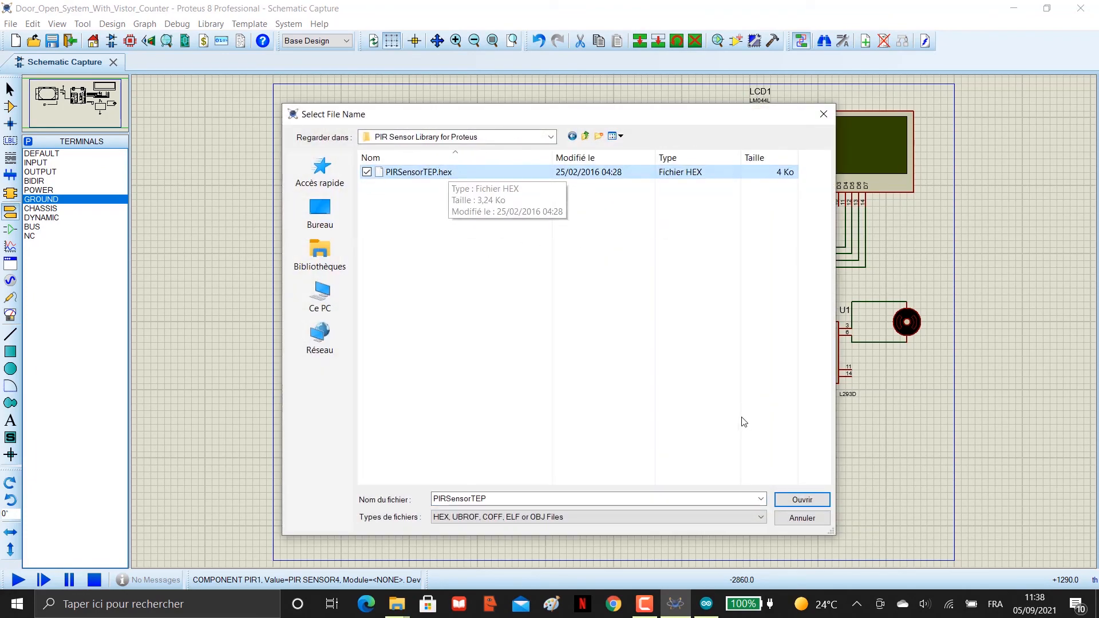
{"action": "left_click", "coordinate": [802, 500]}
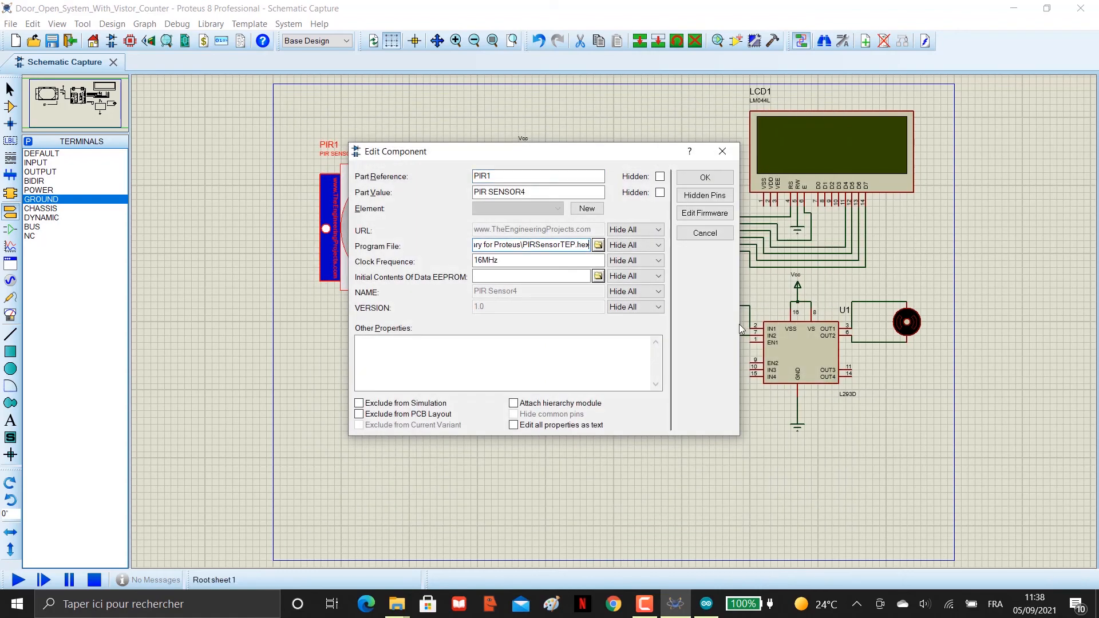
{"action": "left_click", "coordinate": [706, 178]}
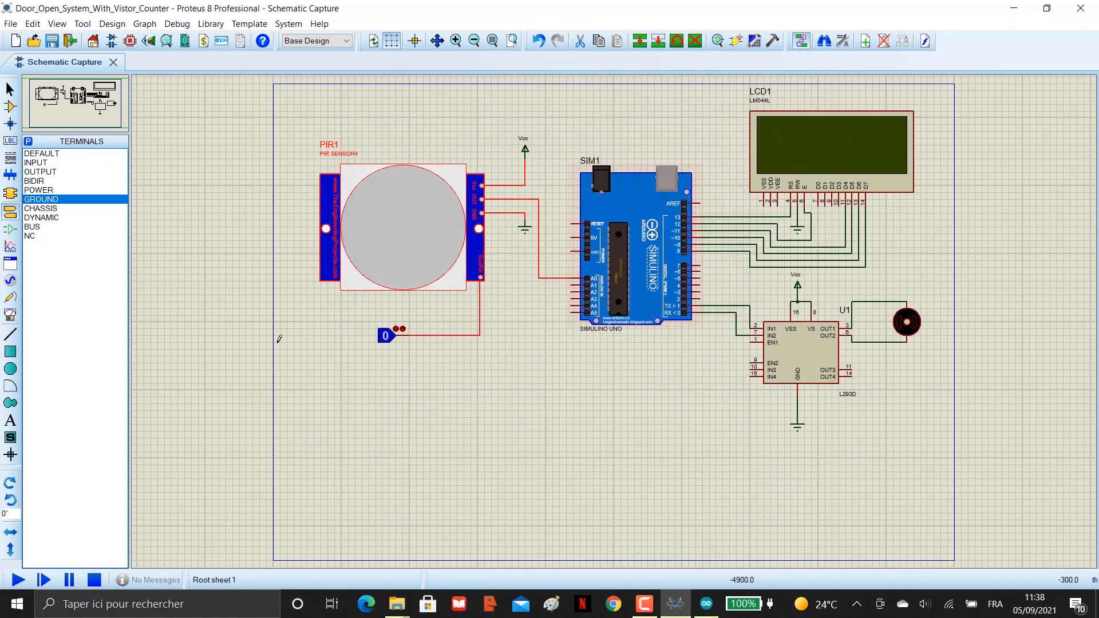
Step: Run the simulation, switch the logic state on the PIR sensor's TestPin to 1 and back to 0 twice, and stop the simulation
{"action": "left_click", "coordinate": [23, 578]}
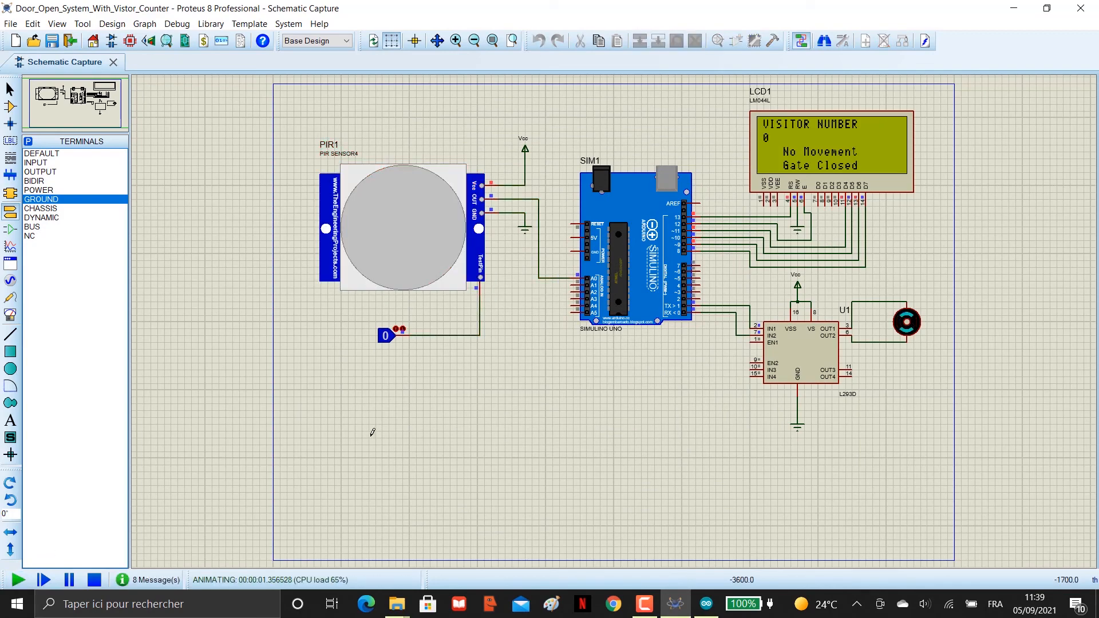
{"action": "left_click", "coordinate": [395, 333]}
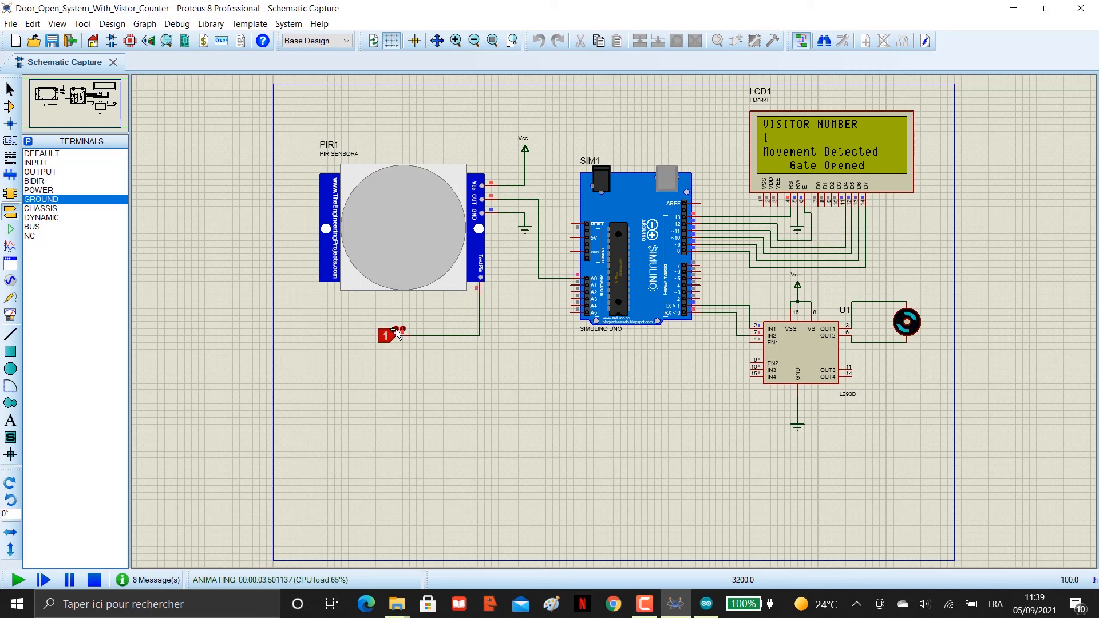
{"action": "left_click", "coordinate": [396, 333]}
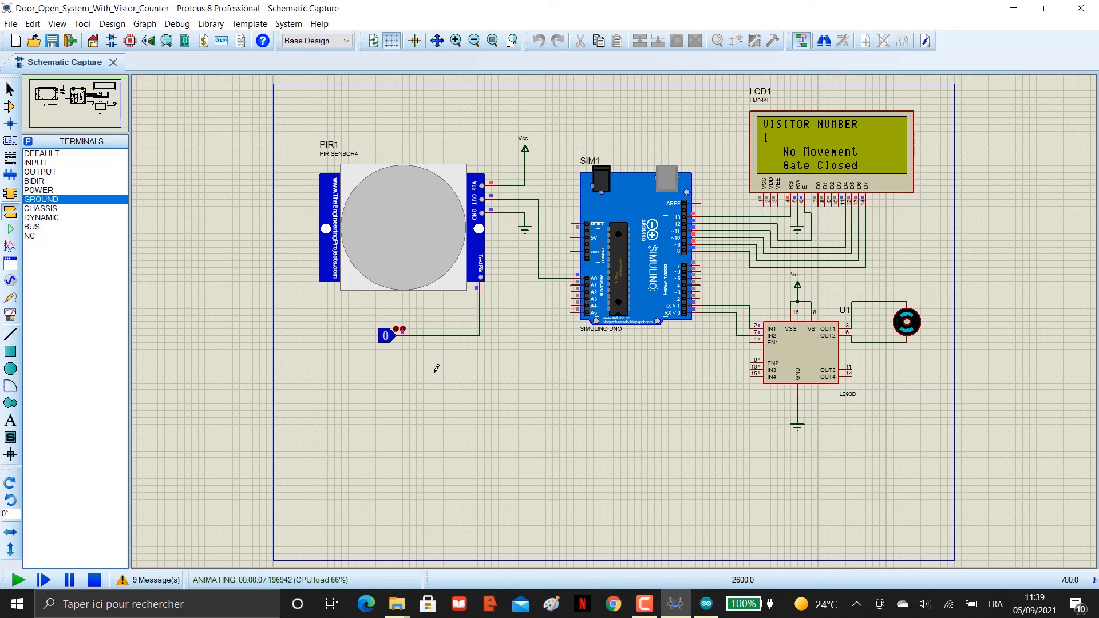
{"action": "left_click", "coordinate": [395, 332]}
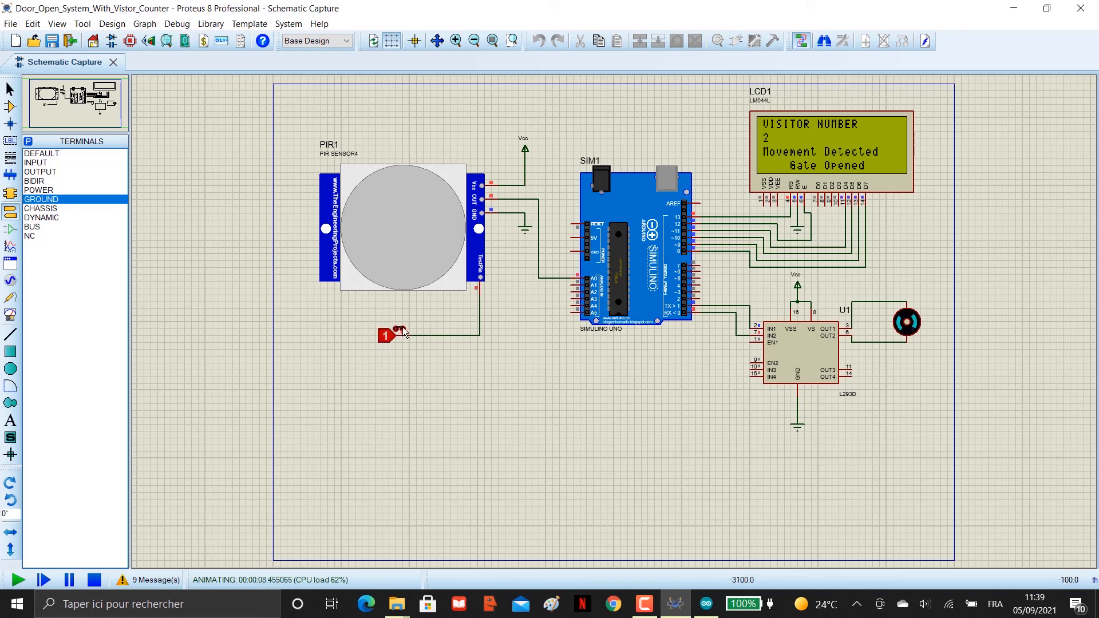
{"action": "left_click", "coordinate": [395, 332]}
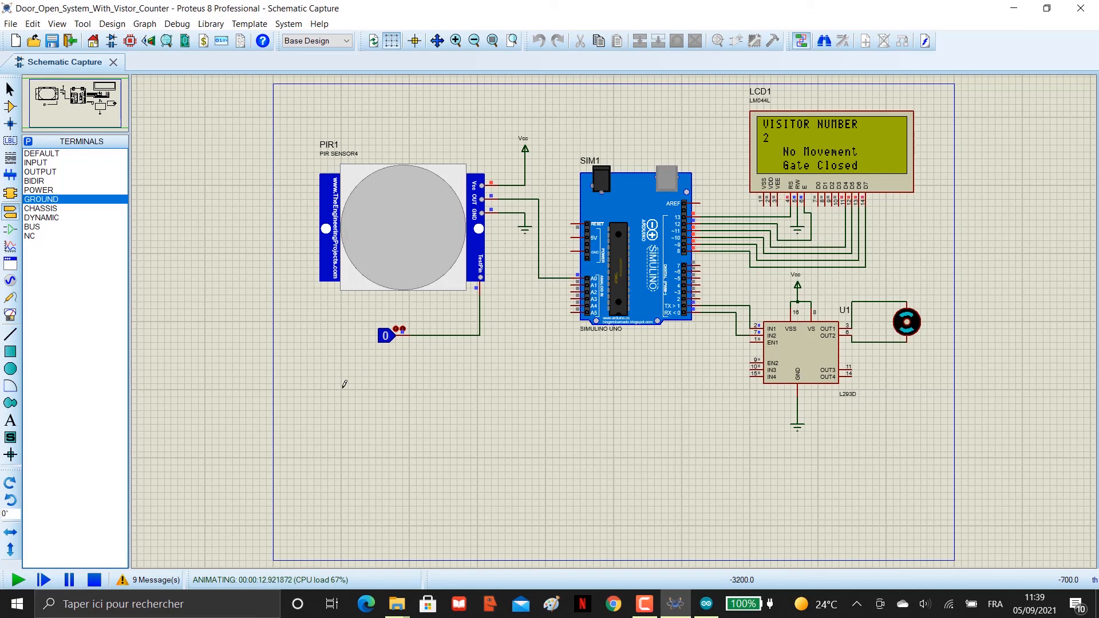
{"action": "left_click", "coordinate": [95, 581]}
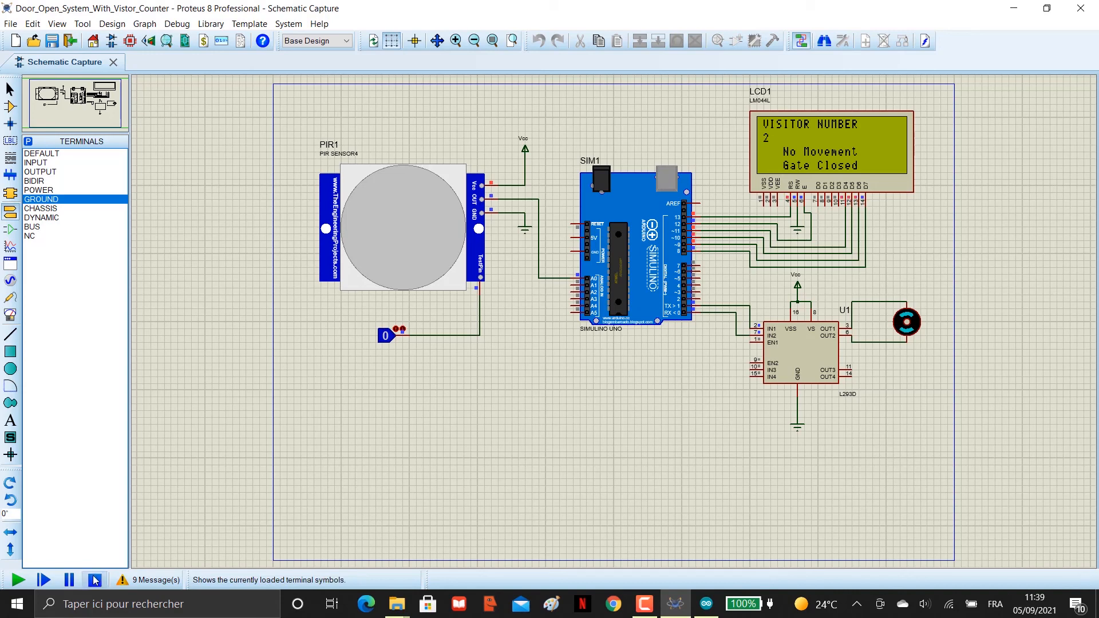